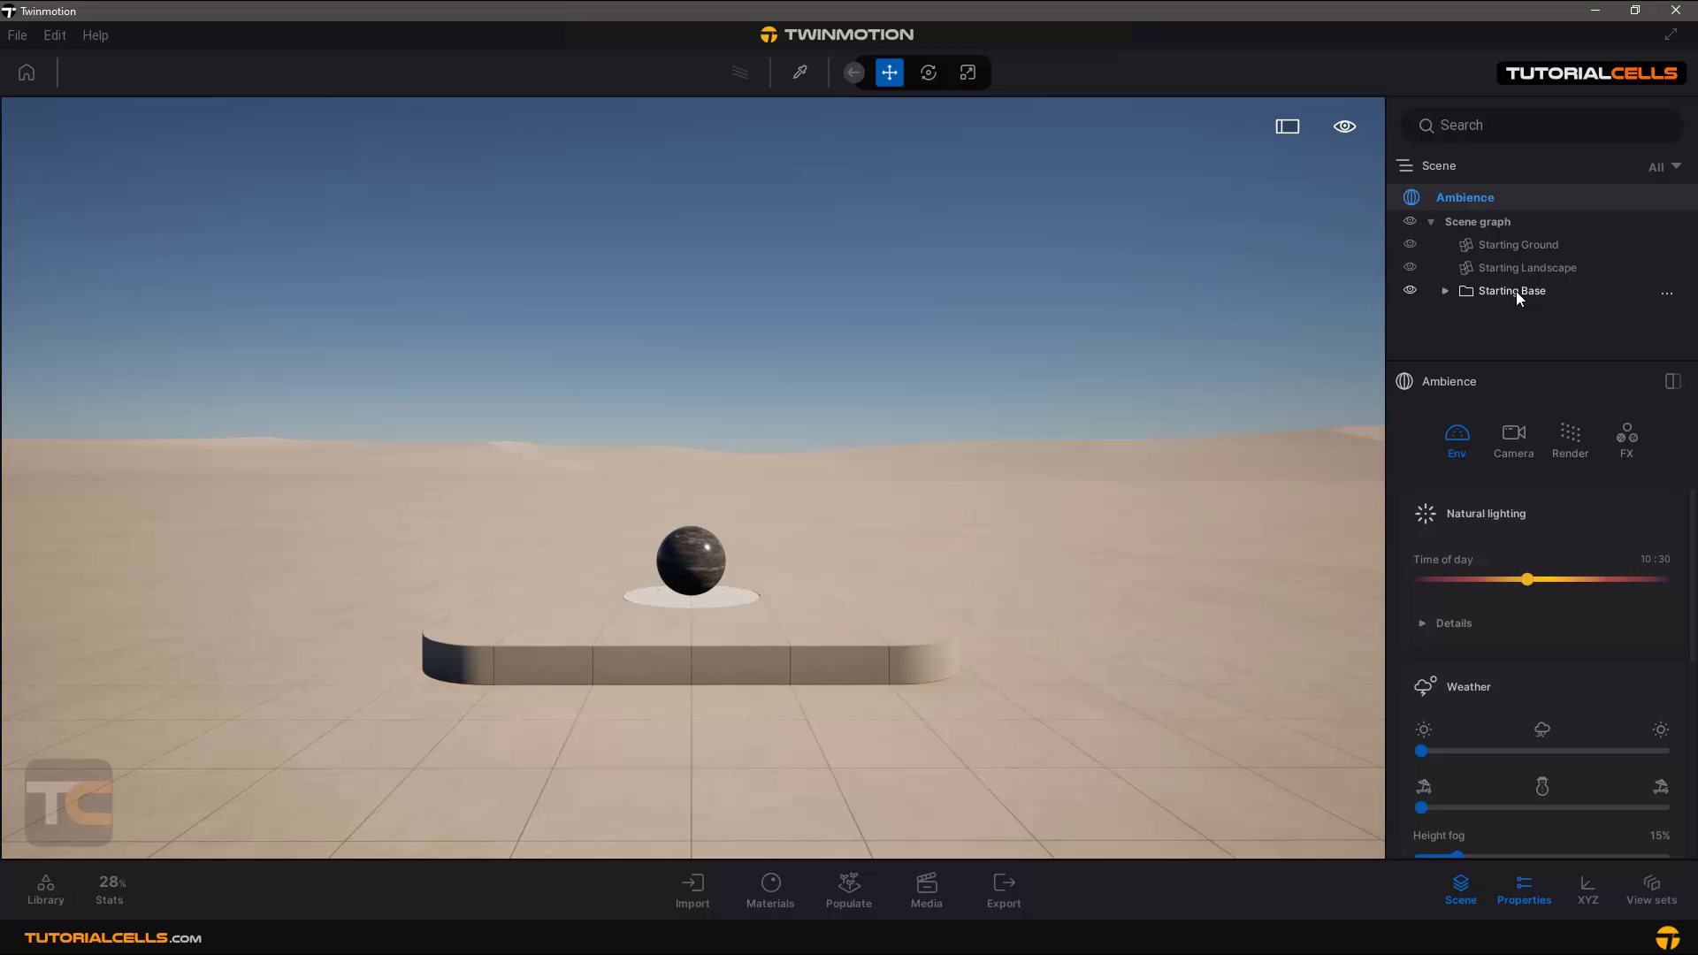
Step: Delete the Starting Base folder from the scene graph
left_click(1514, 292)
key("Delete")
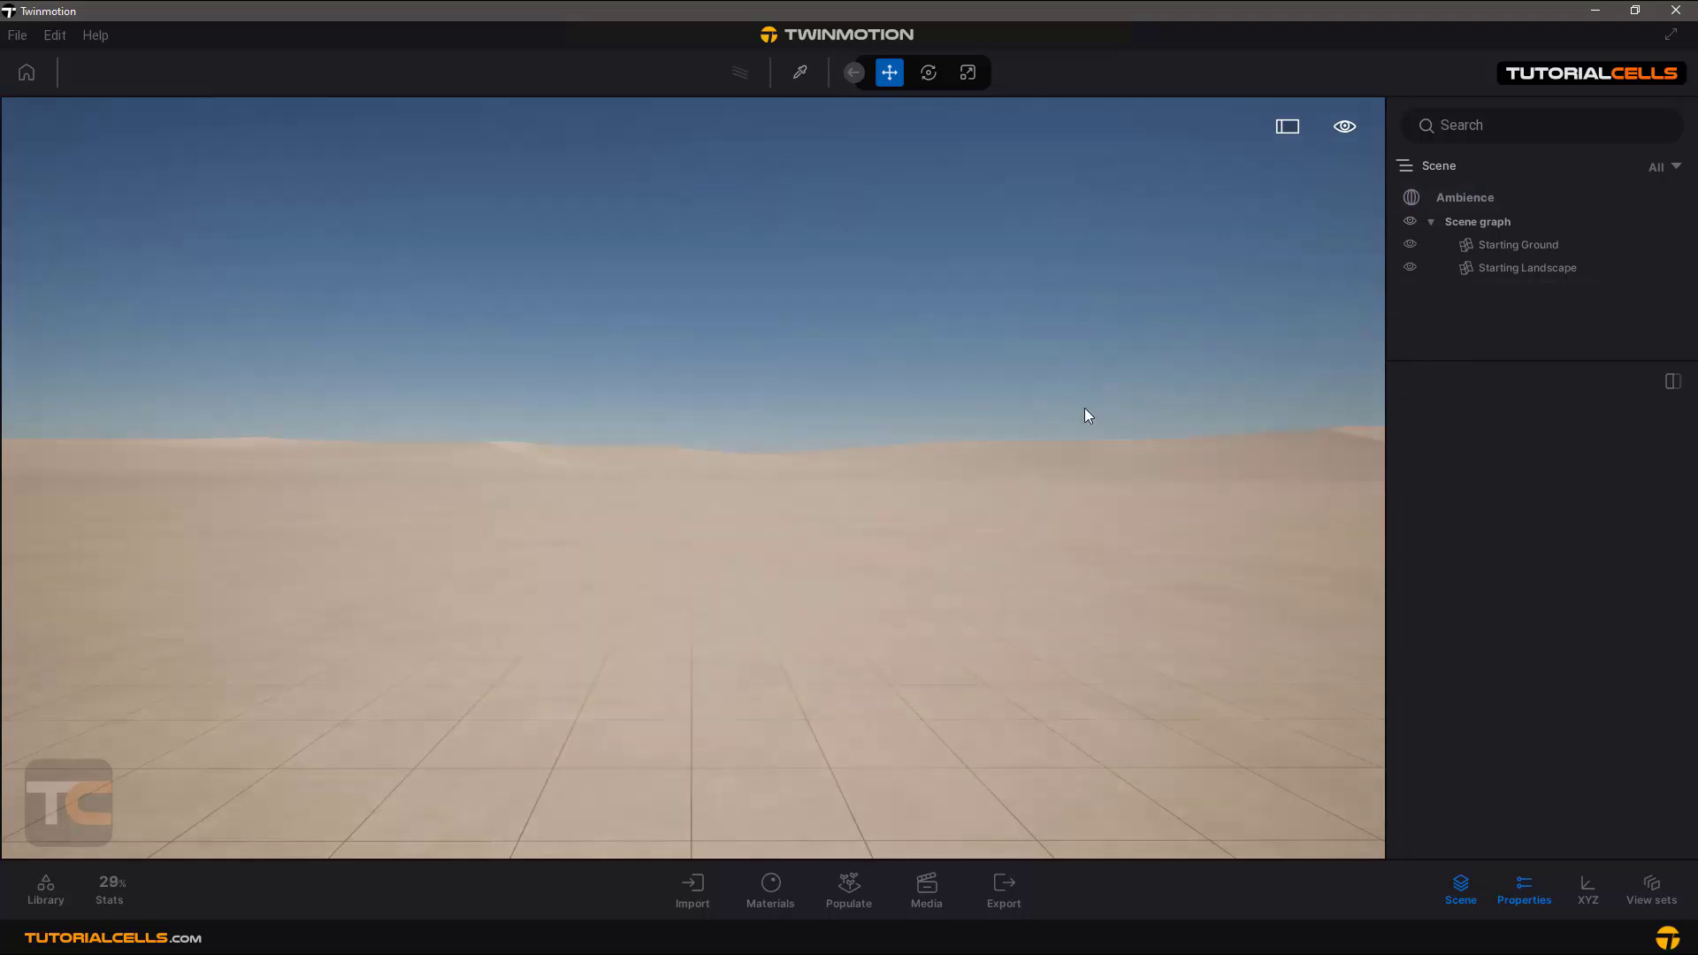
scroll(767, 539, "down", 2)
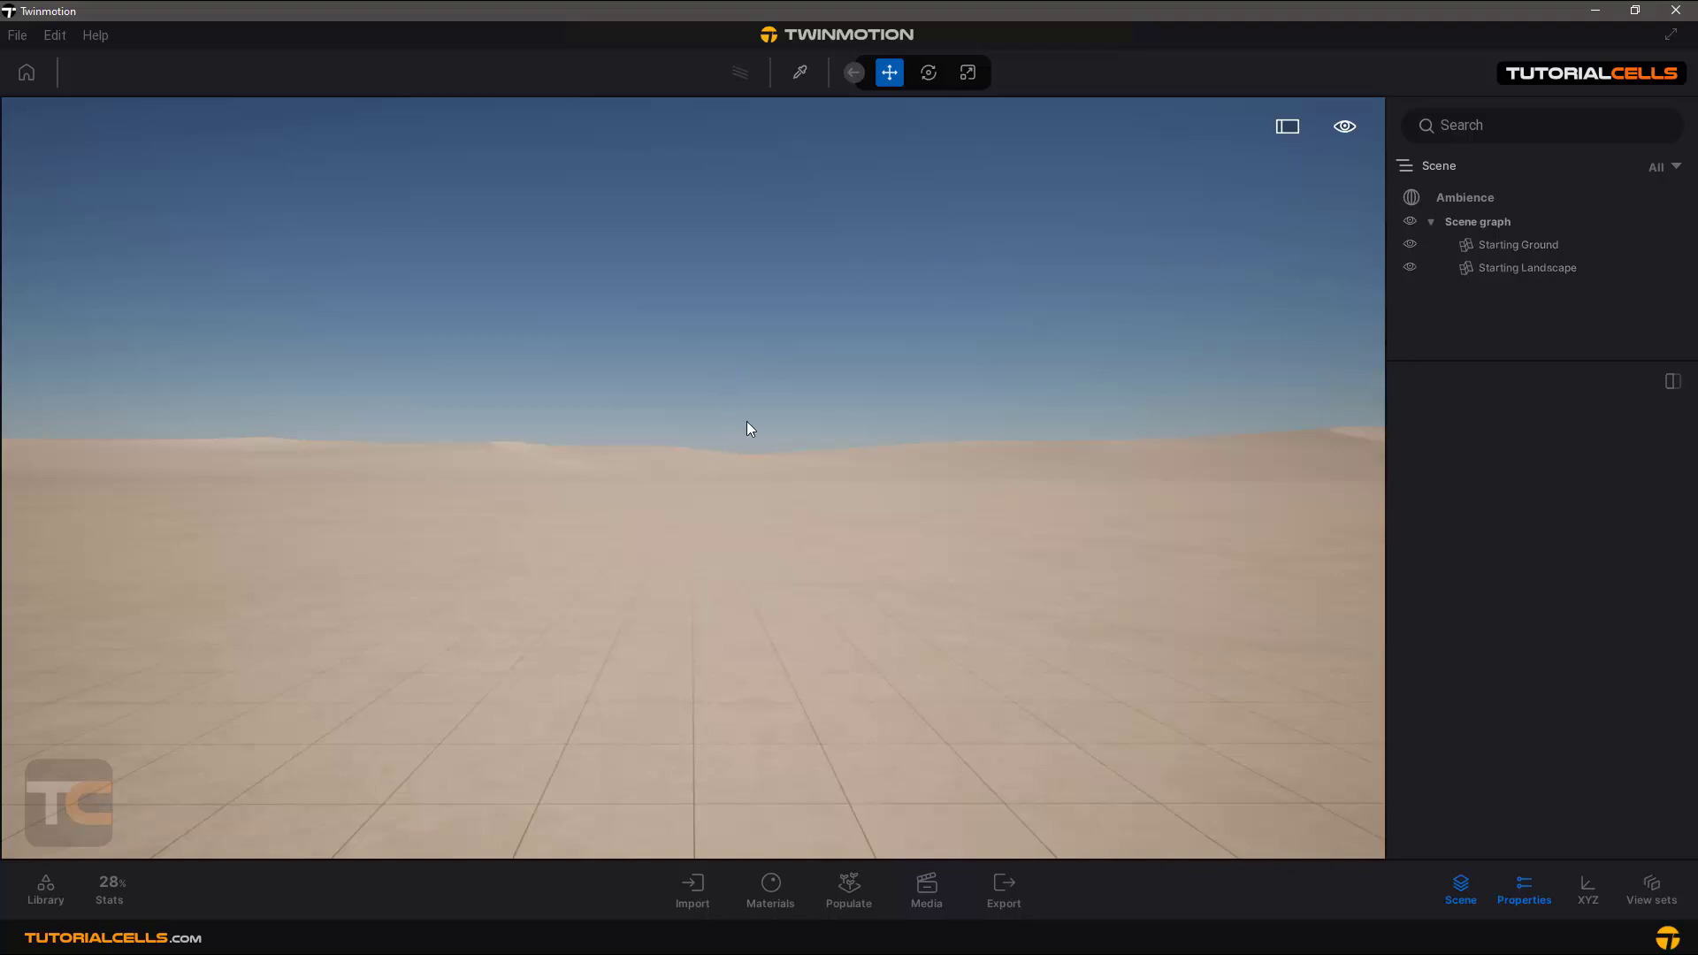
Step: Start a point cloud import and browse to the twinmotion project files folder
left_click(702, 885)
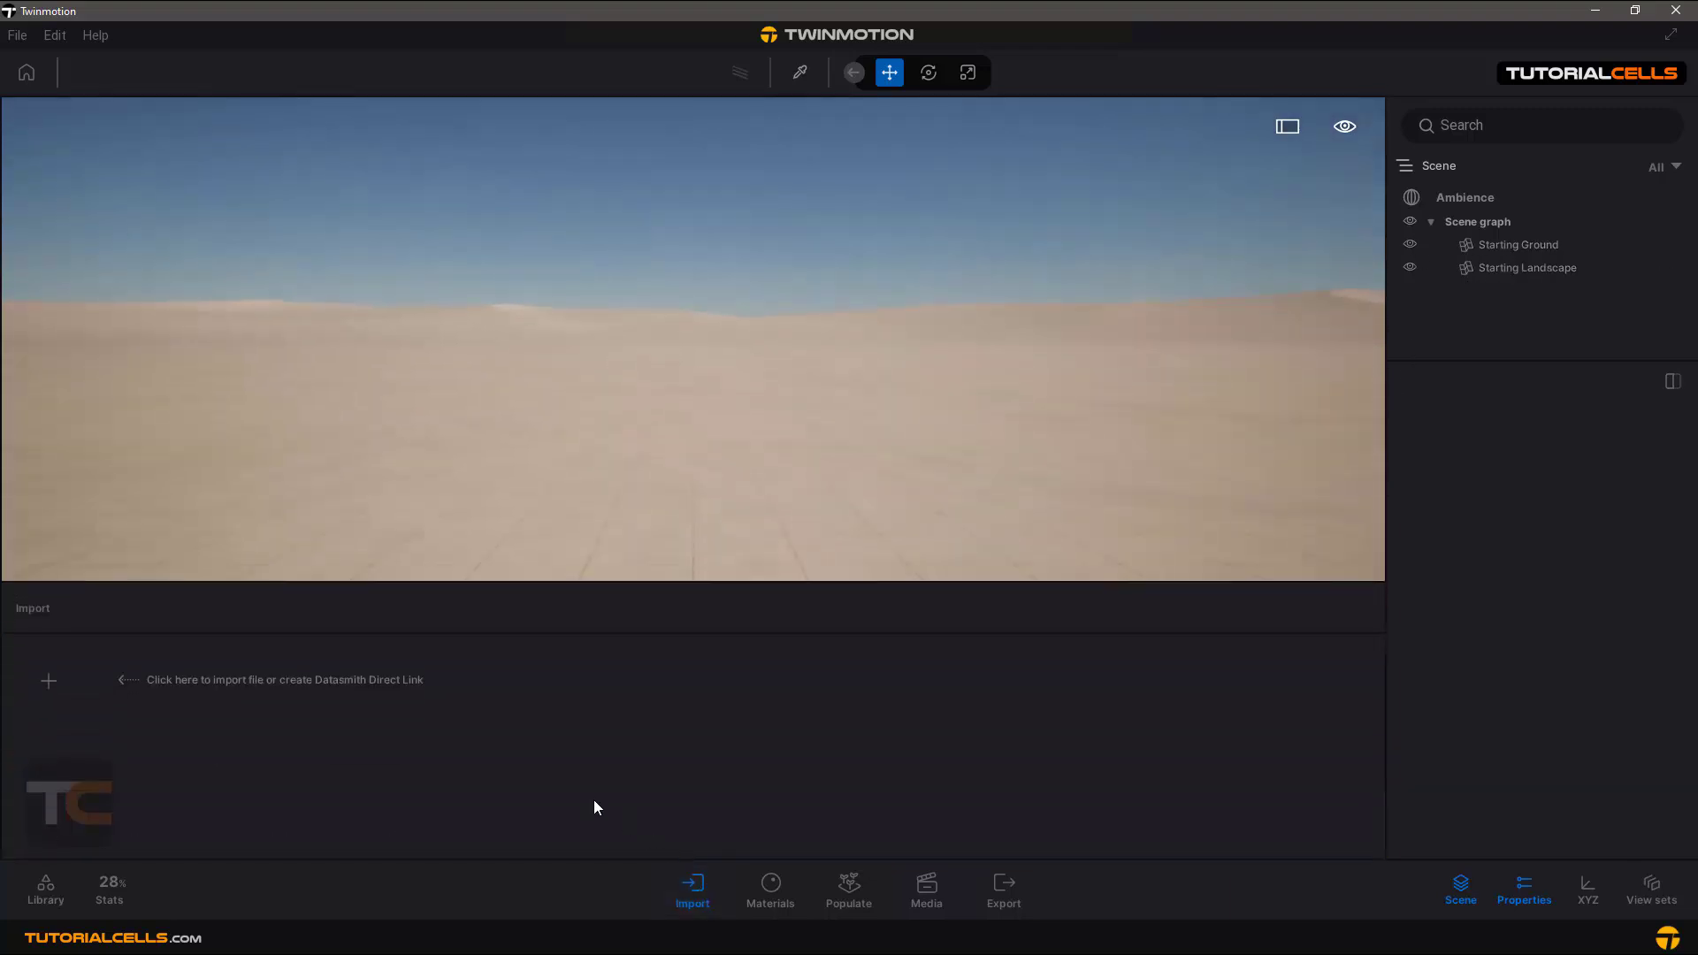
left_click(48, 683)
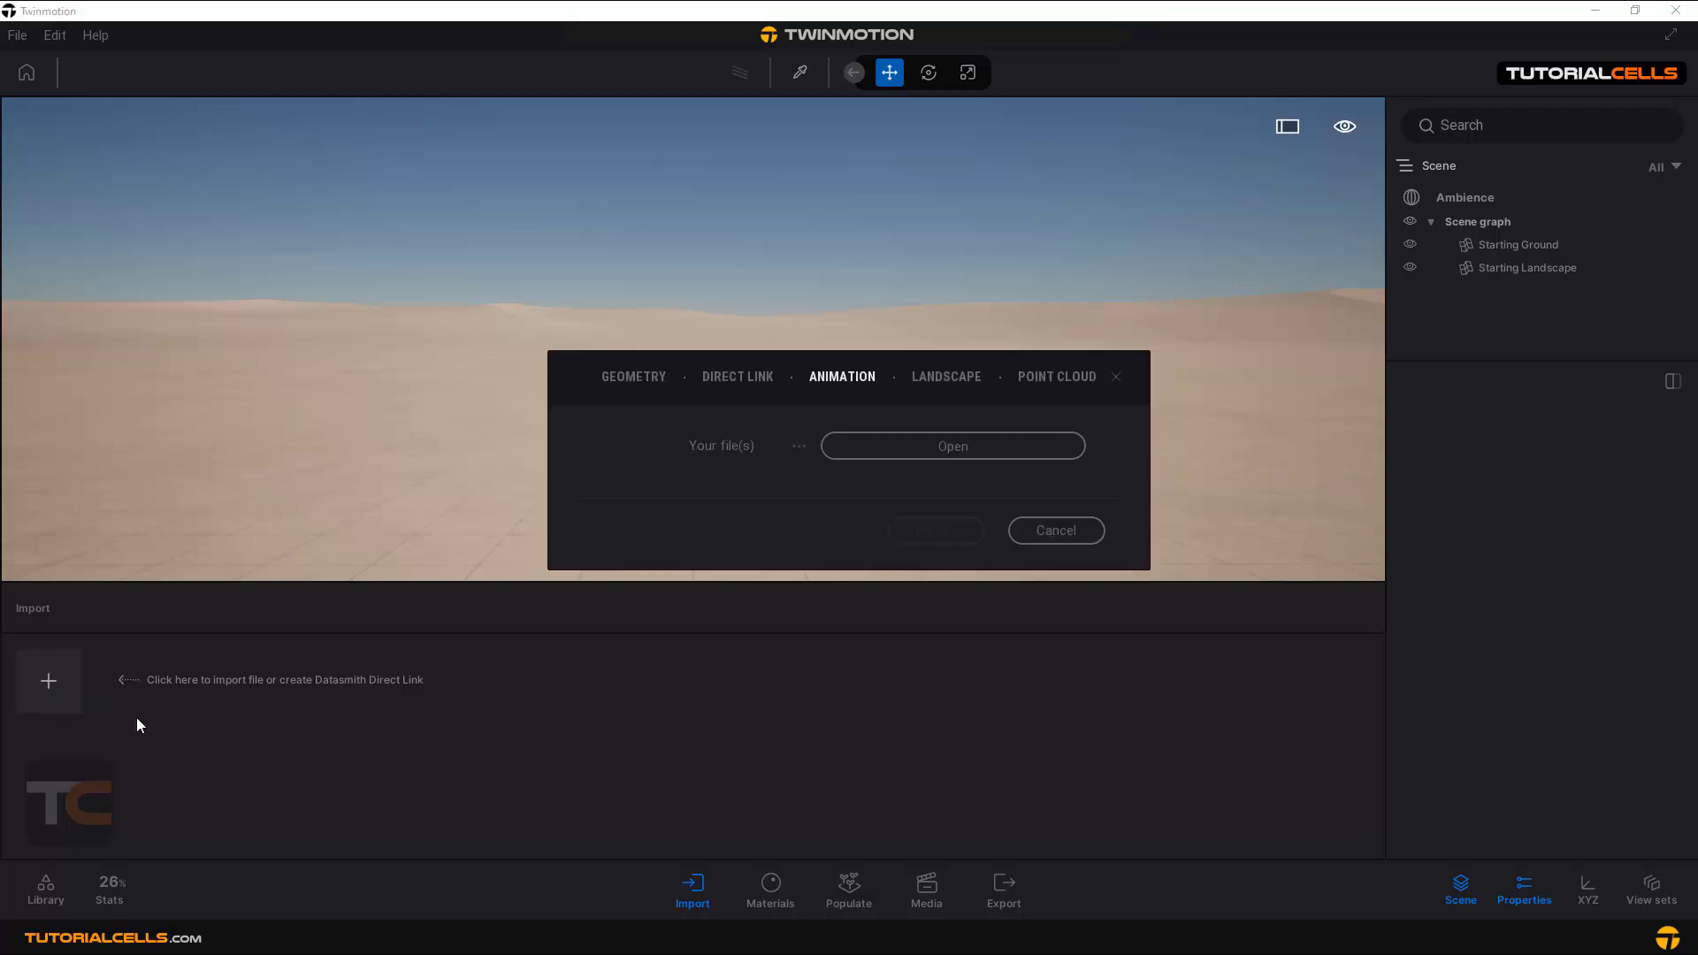
left_click(923, 383)
left_click(1054, 382)
left_click(936, 449)
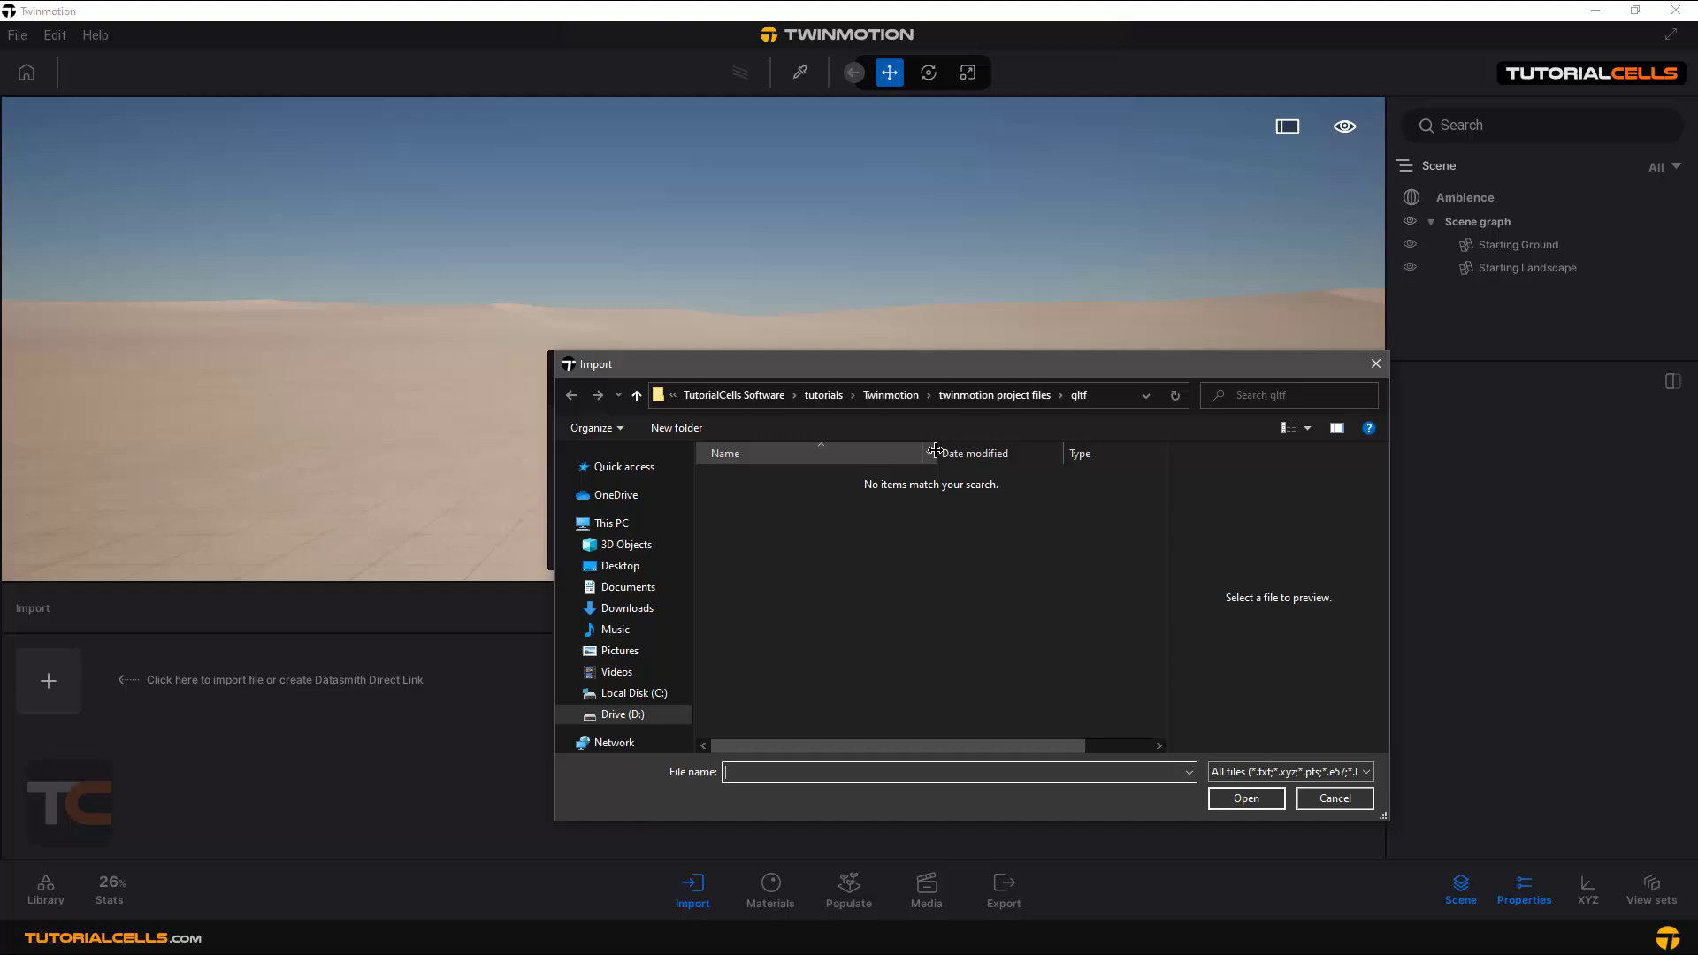
left_click_drag(942, 366, 862, 292)
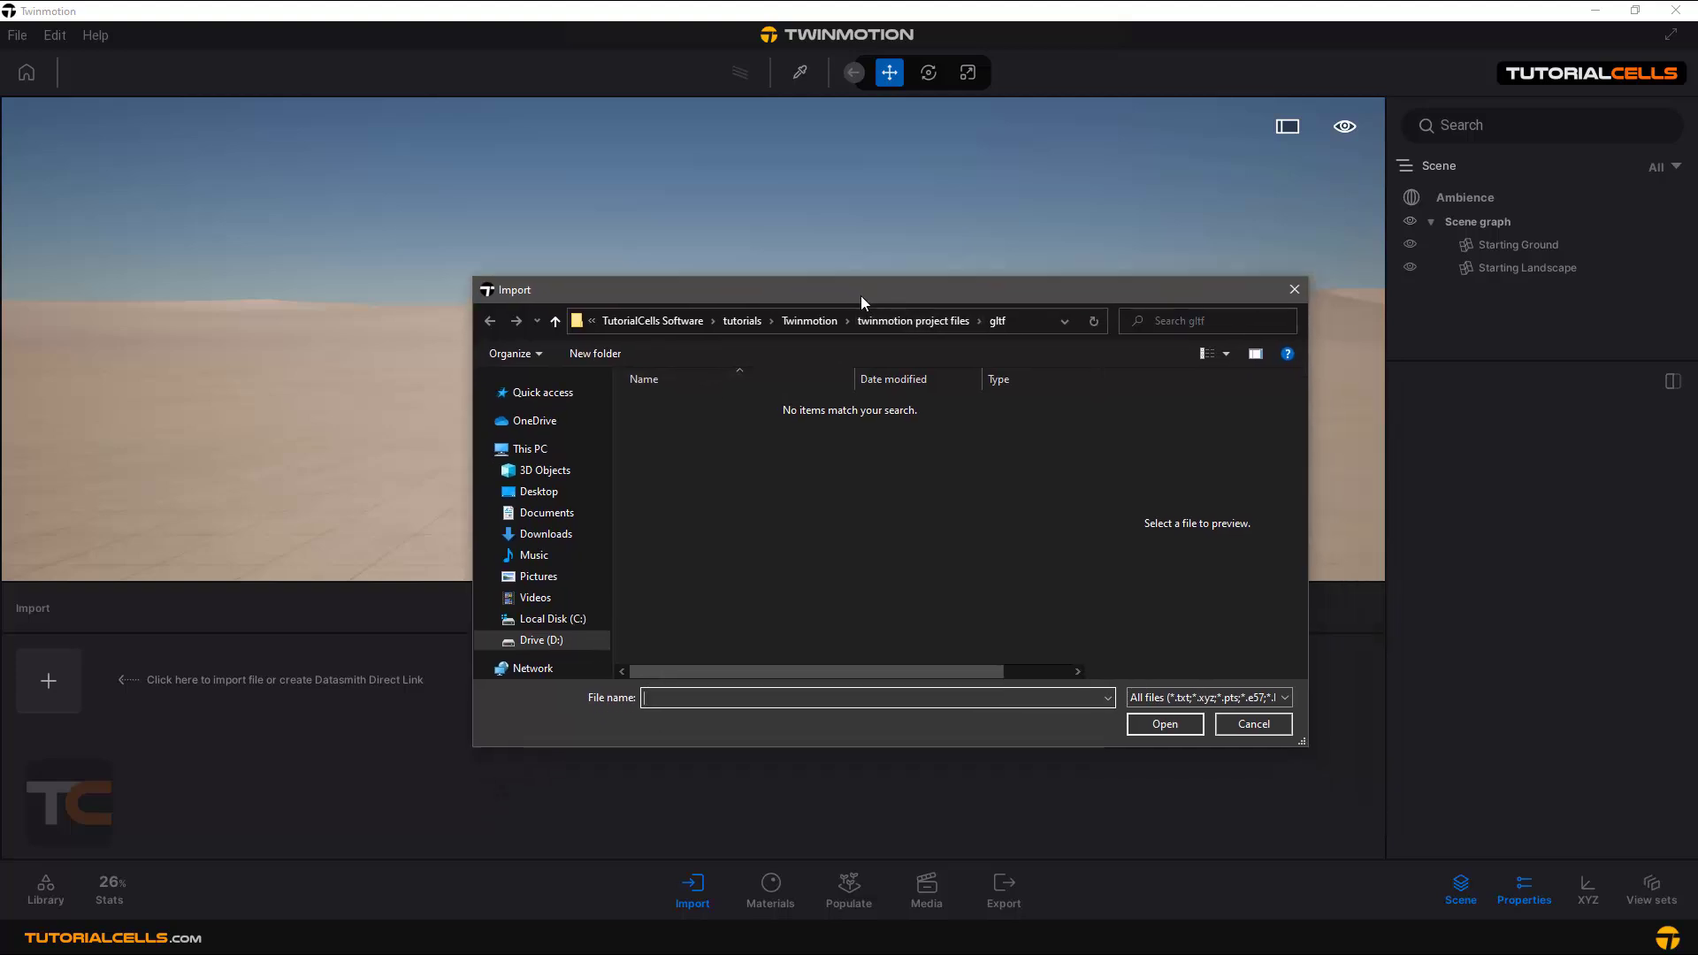
left_click(871, 321)
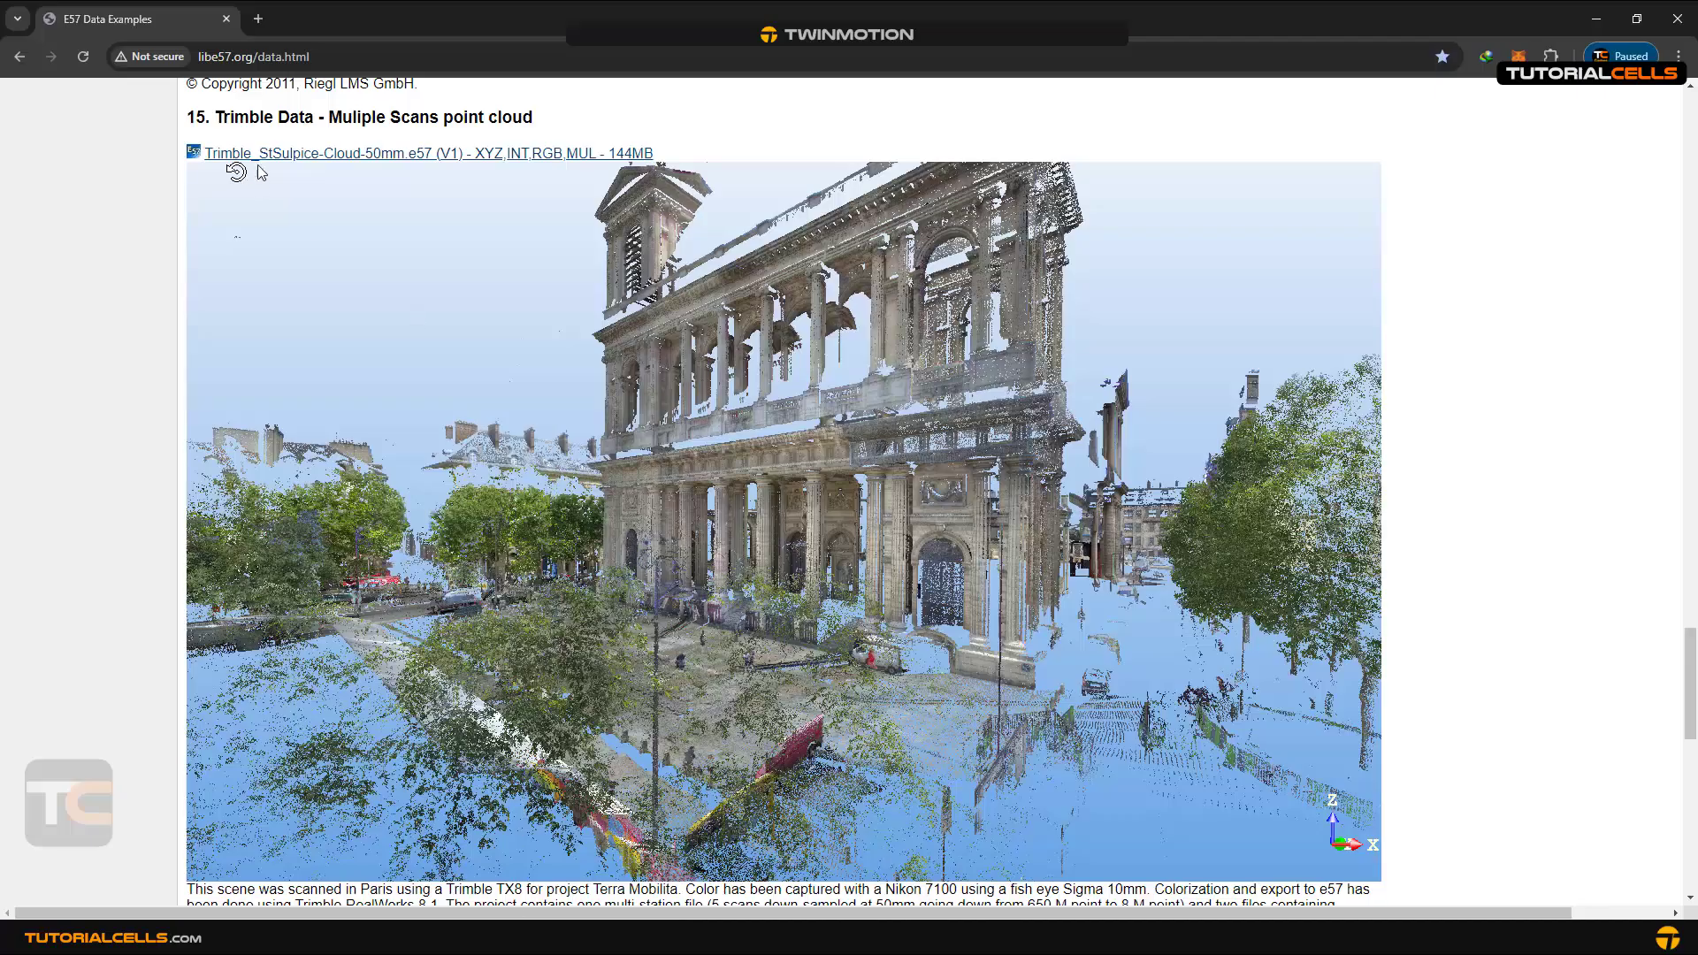
Step: Look over the E57 sample data web page and check the file types accepted for point cloud import
scroll(828, 428, "up", 20)
scroll(847, 440, "up", 15)
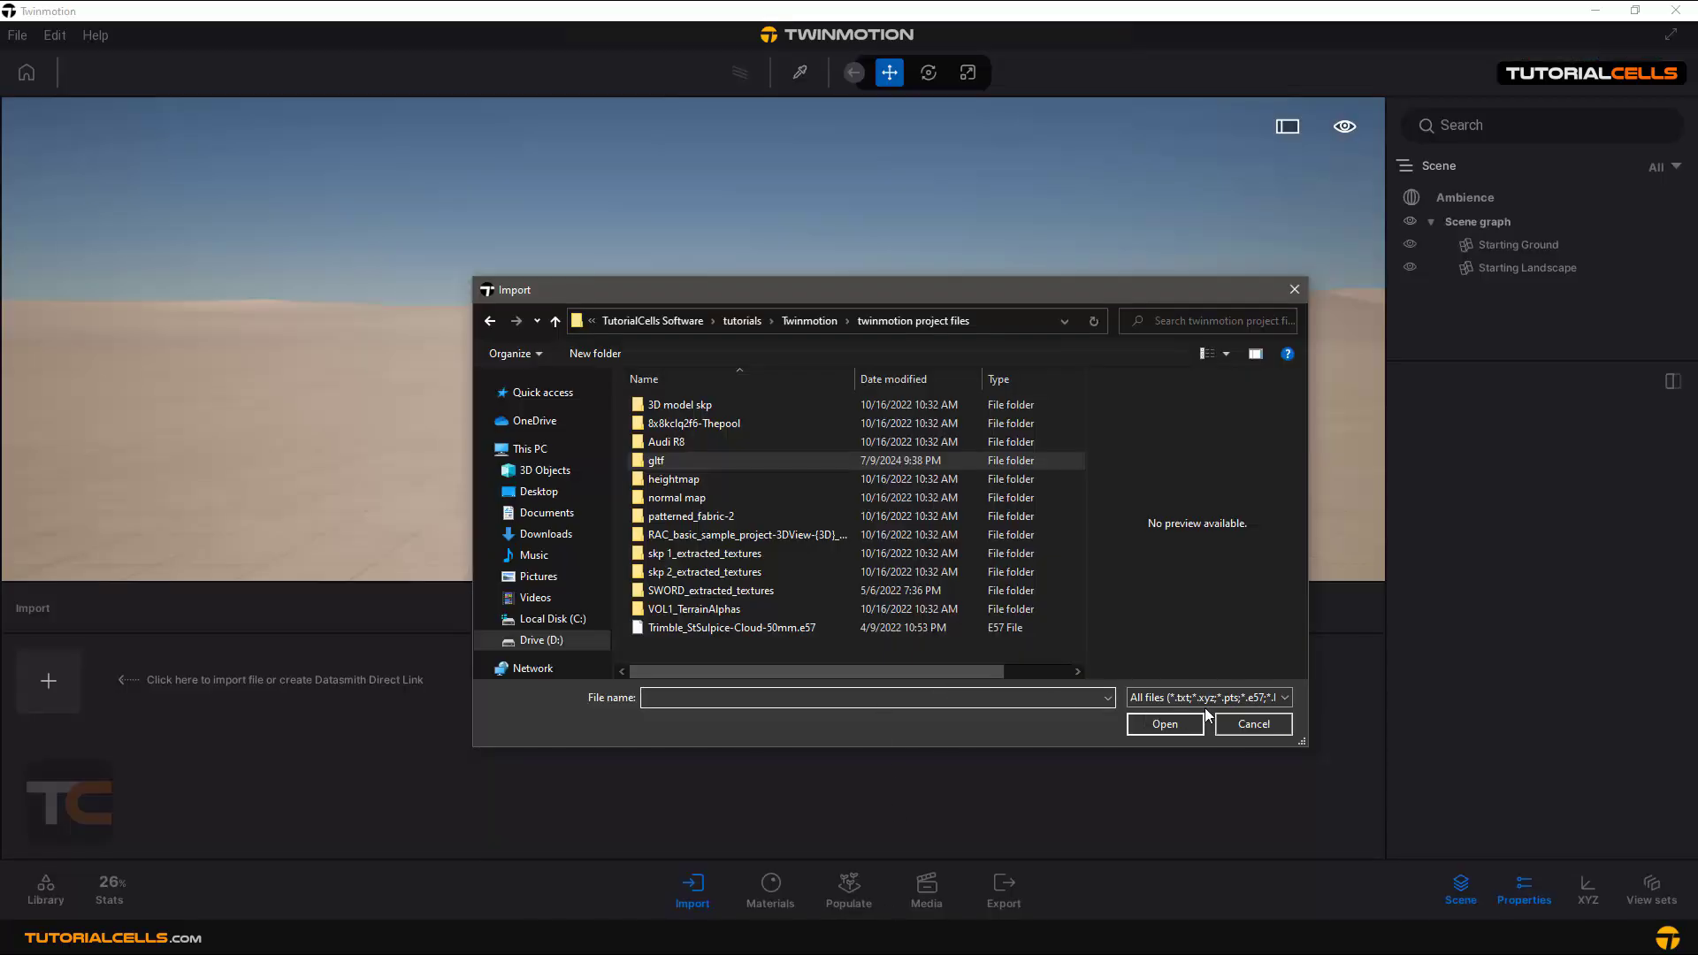
left_click(1234, 697)
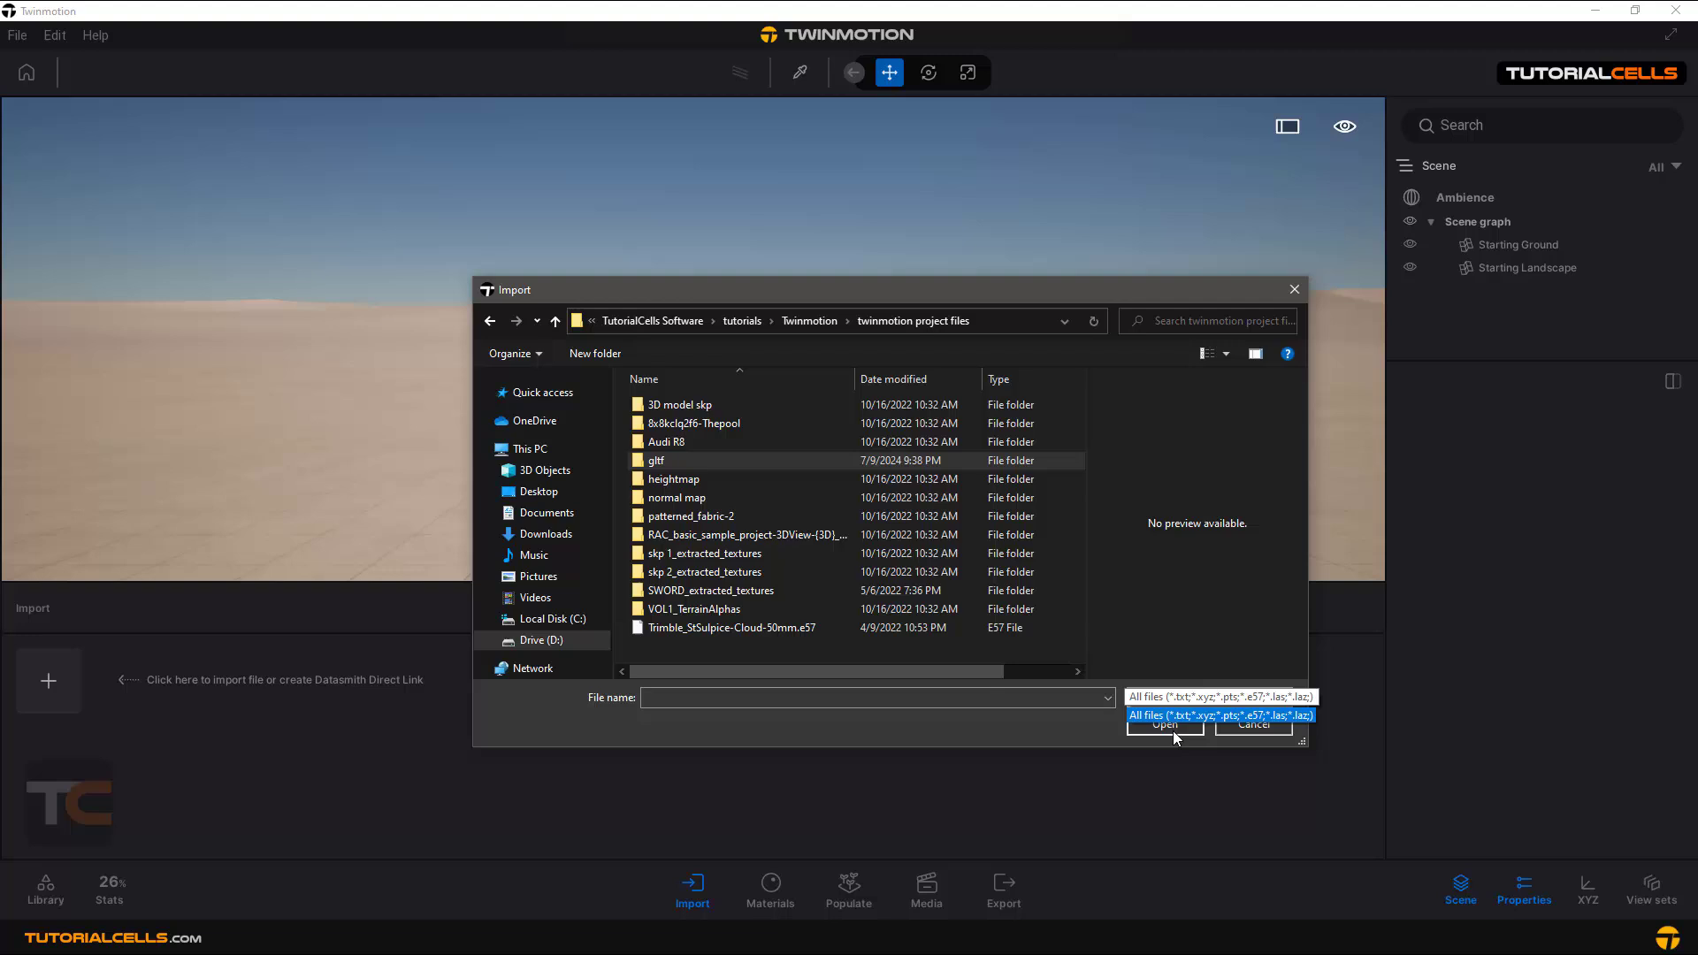
left_click(1256, 716)
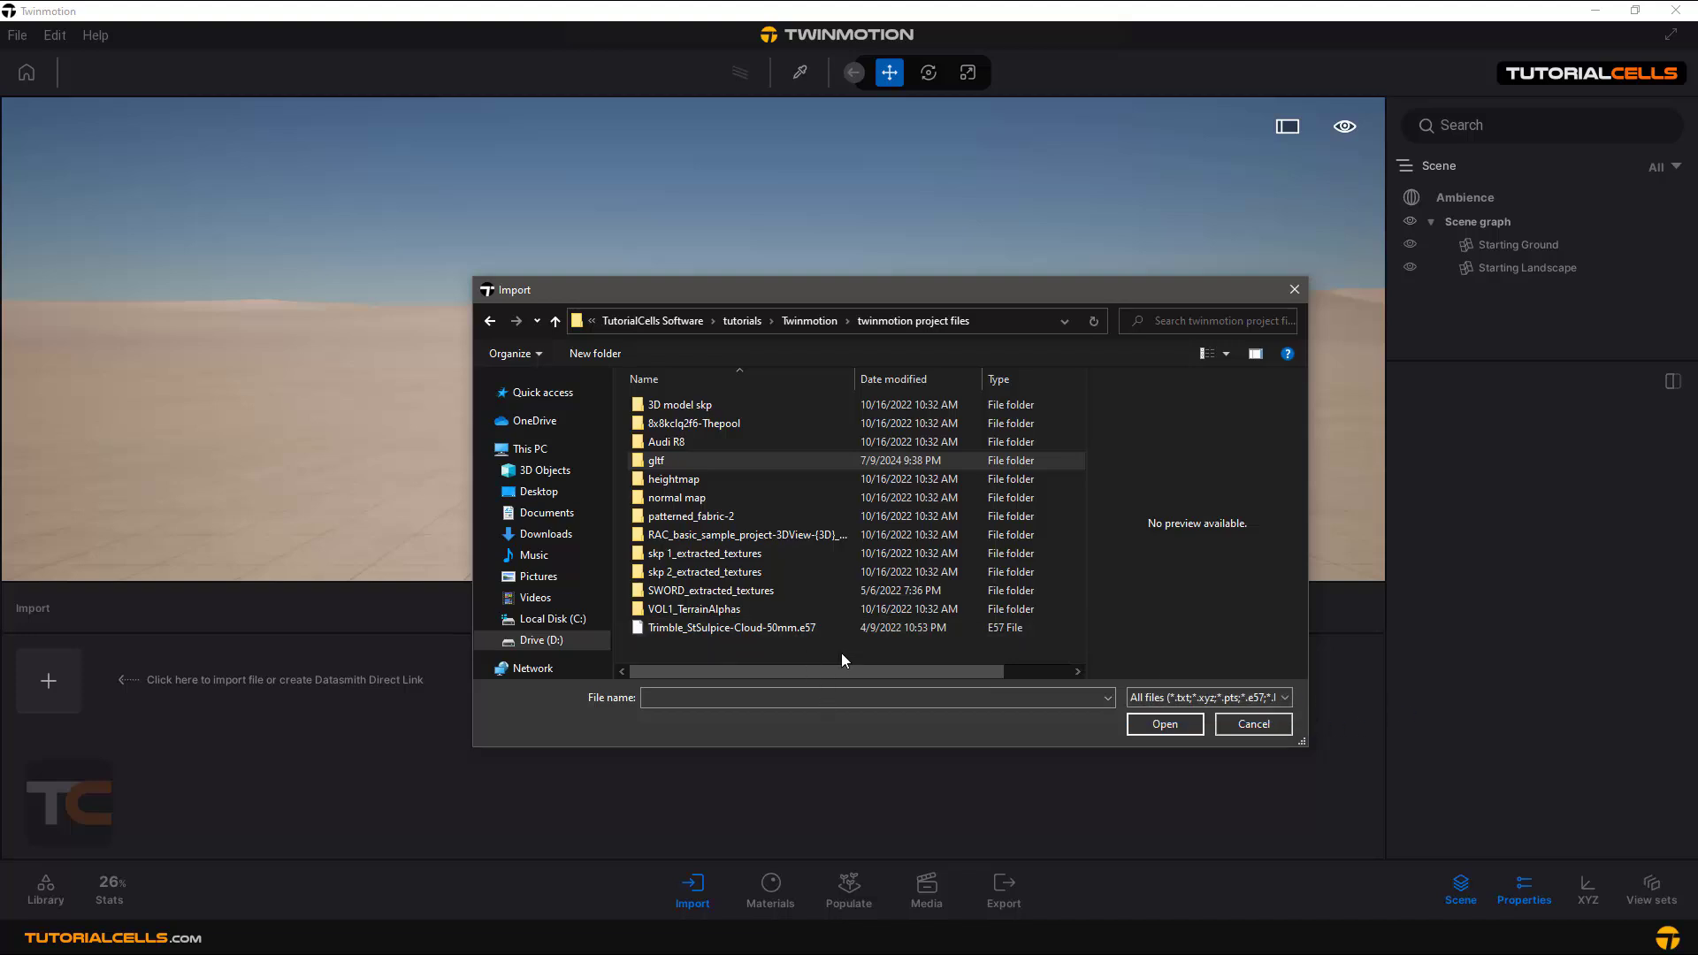
Step: Import Trimble_StSulpice-Cloud-50mm.e57 as a point cloud
left_click(756, 628)
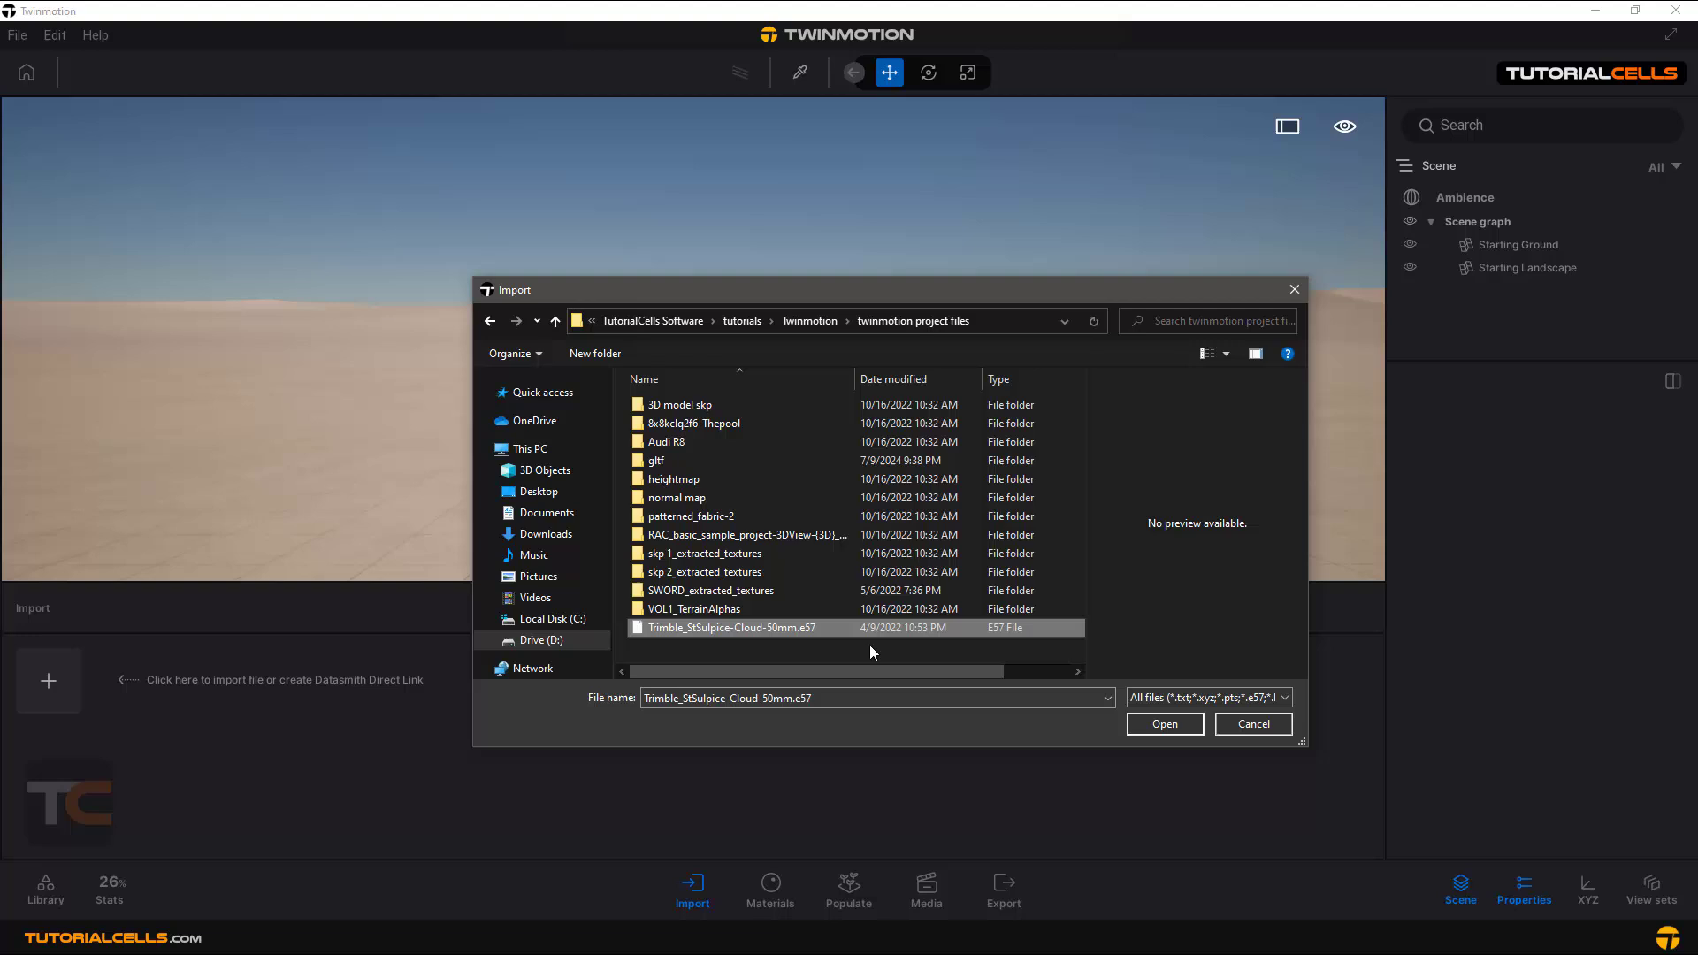
left_click(1141, 723)
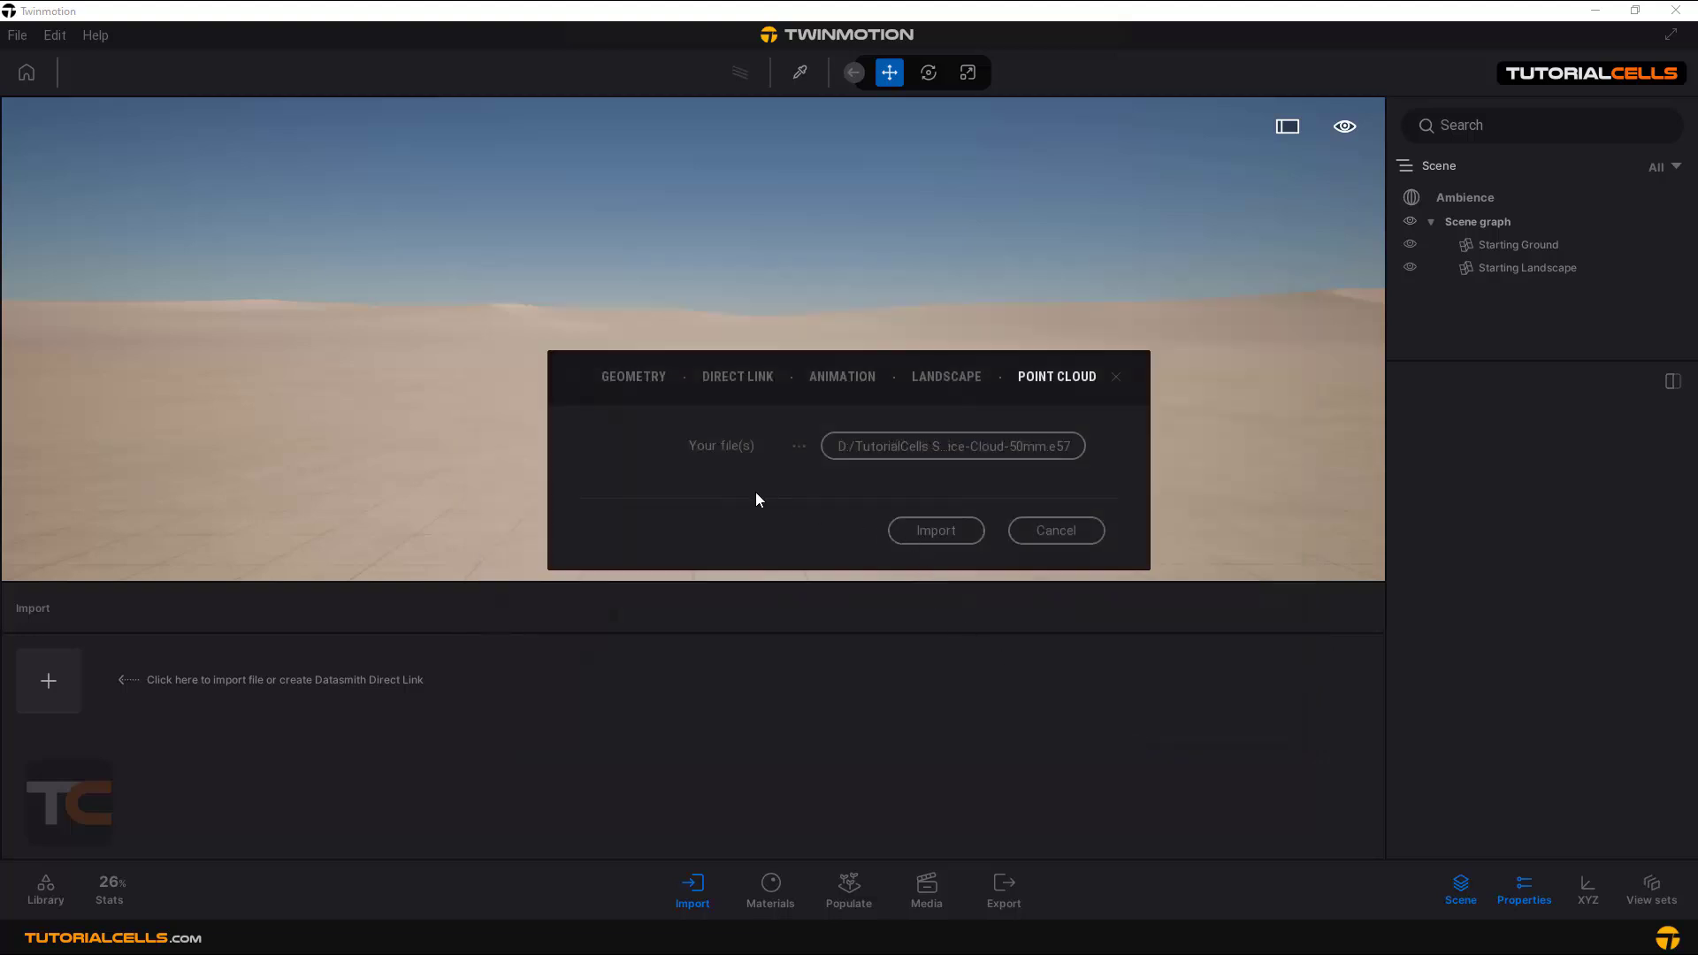
left_click(917, 541)
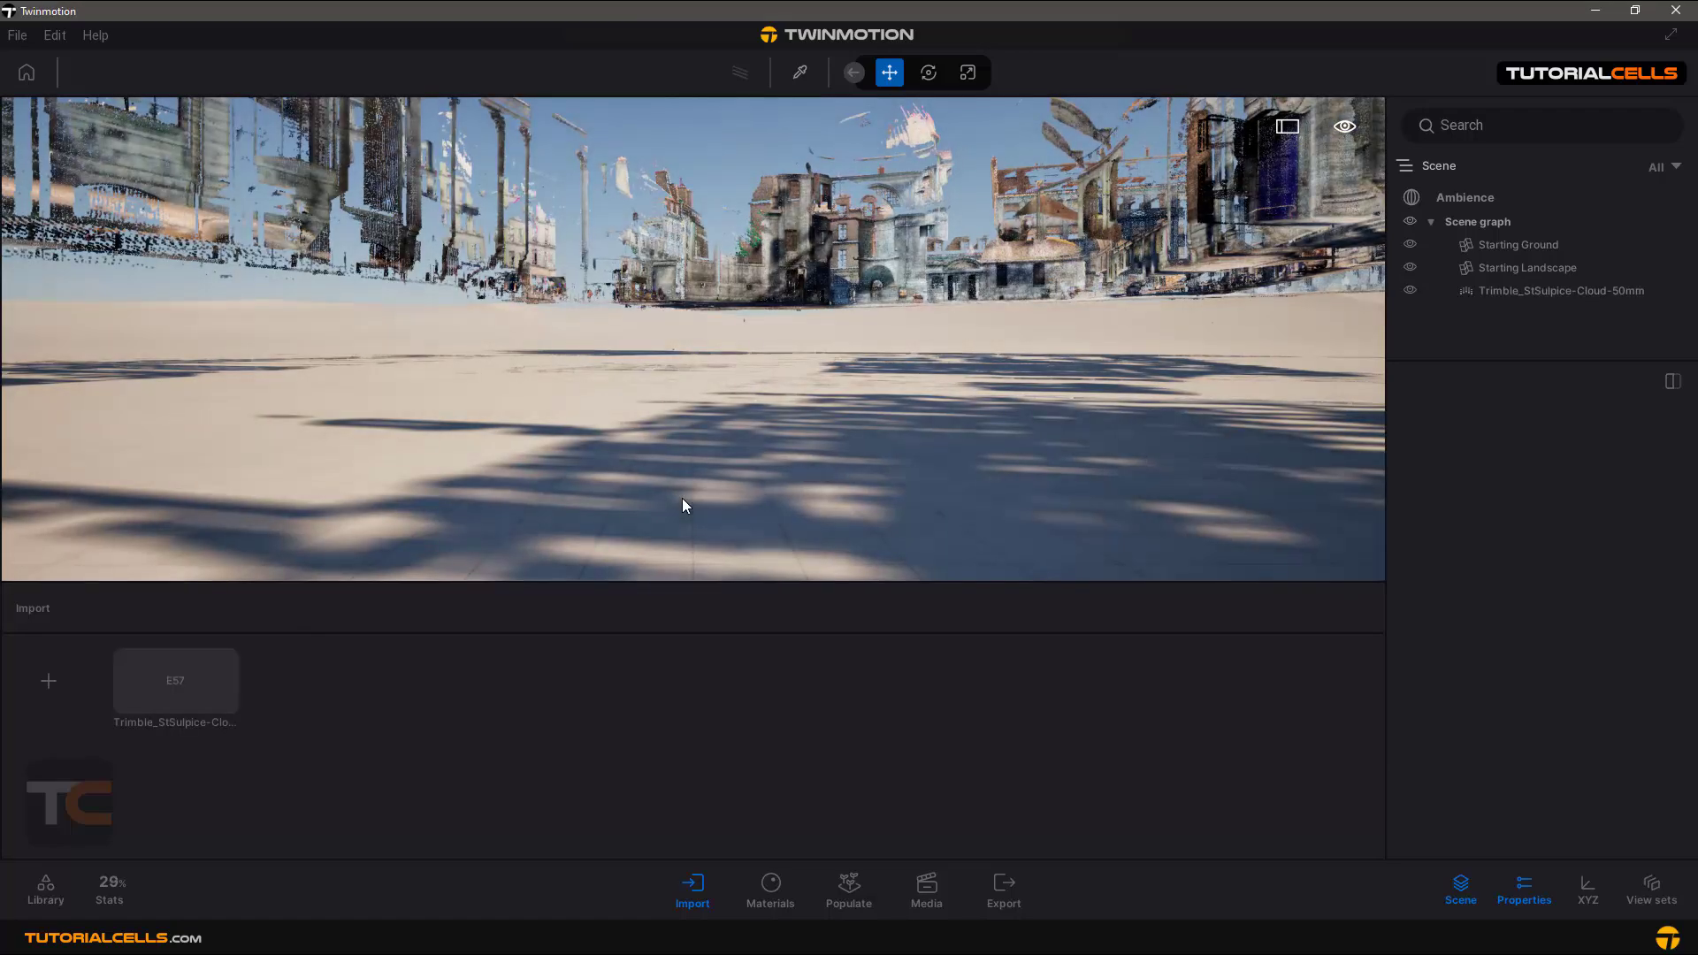
Step: Set the camera navigation speed to Drive speed 5
right_click_drag(682, 498, 930, 398)
middle_click_drag(815, 329, 815, 399)
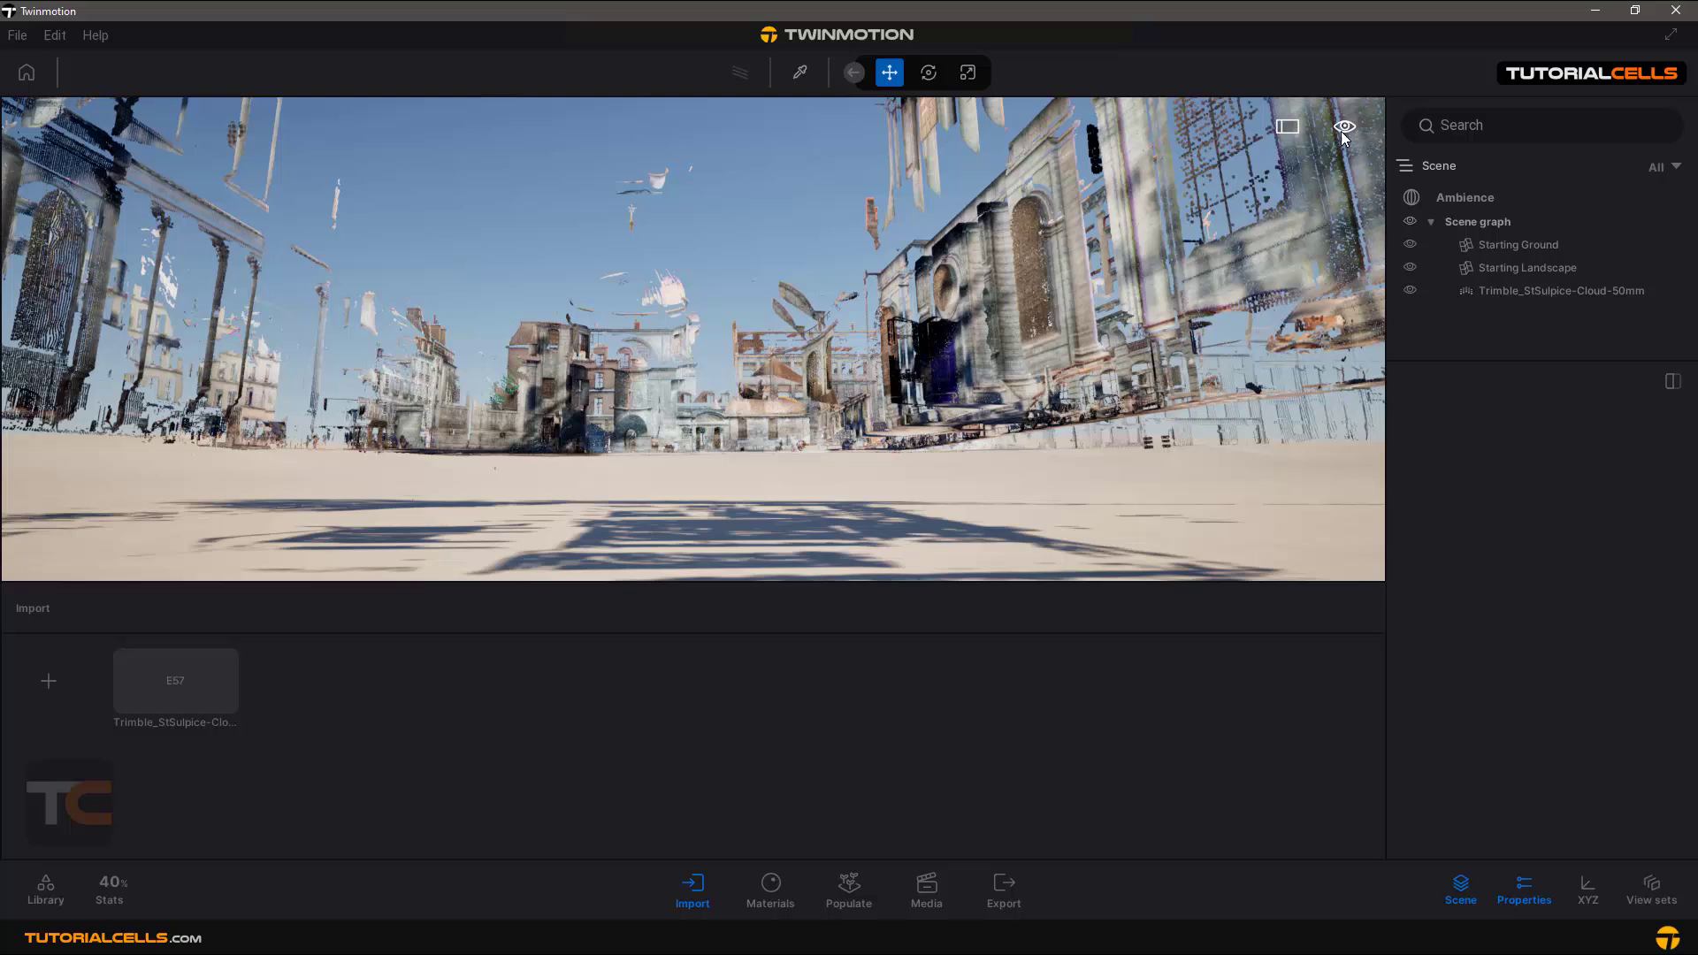
left_click(1343, 127)
mouse_move(1342, 224)
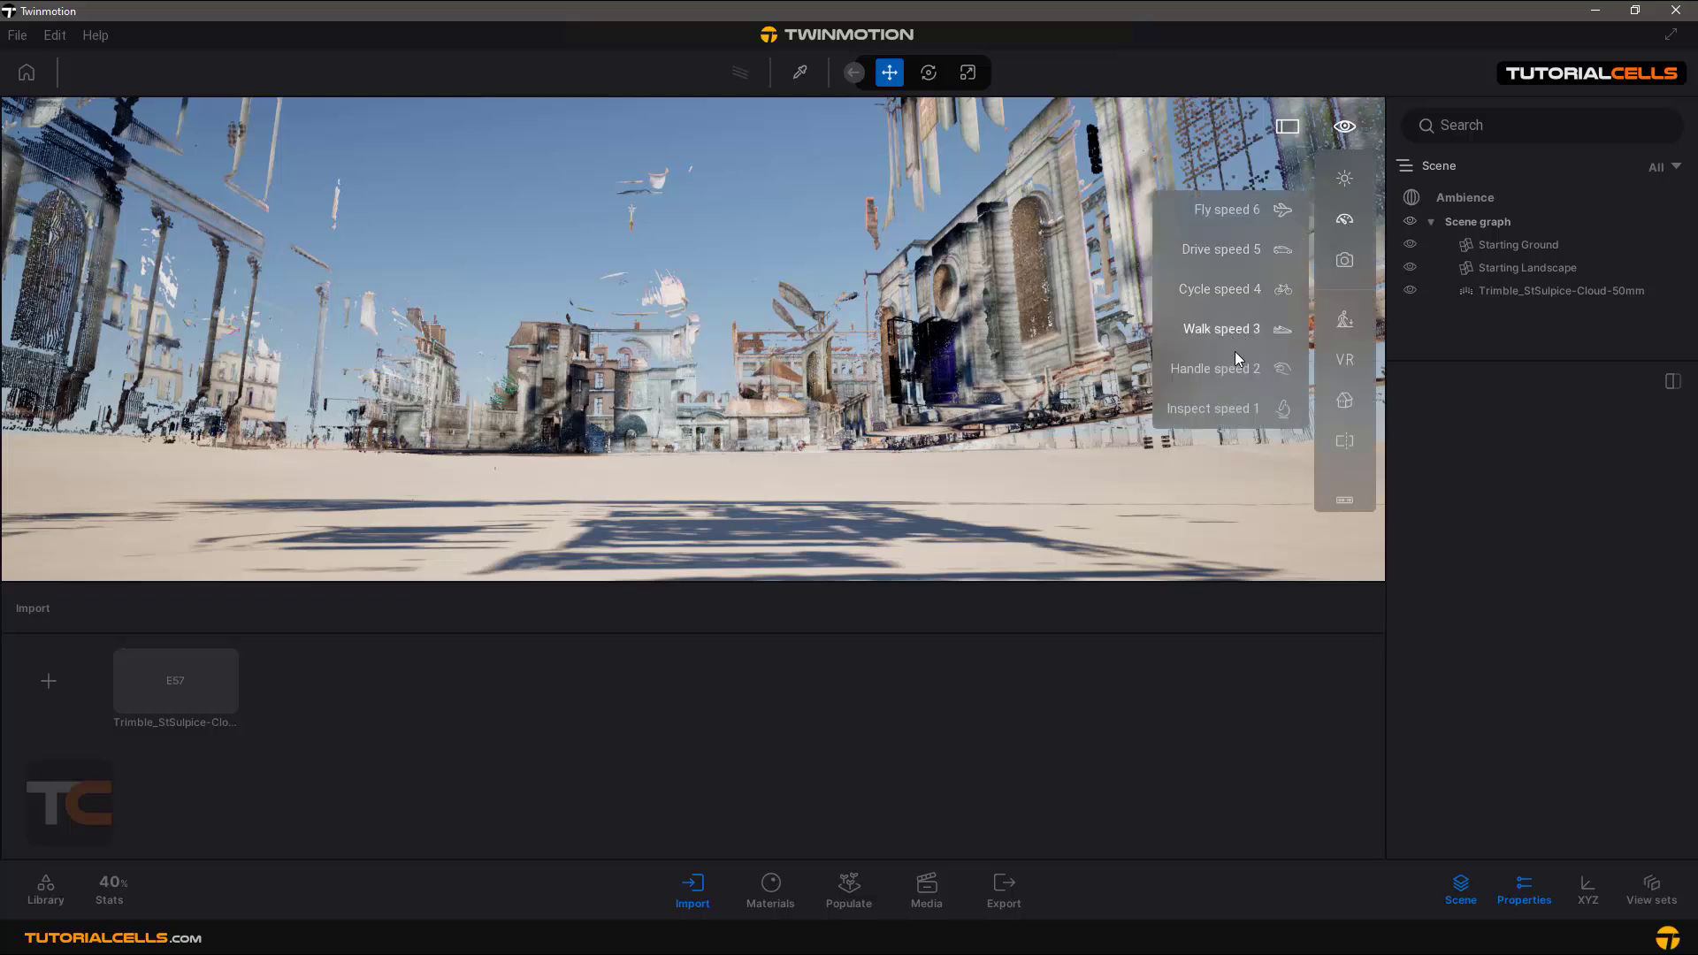
left_click(1234, 254)
Step: Raise the camera above the imported buildings and view the point cloud from above
key("q")
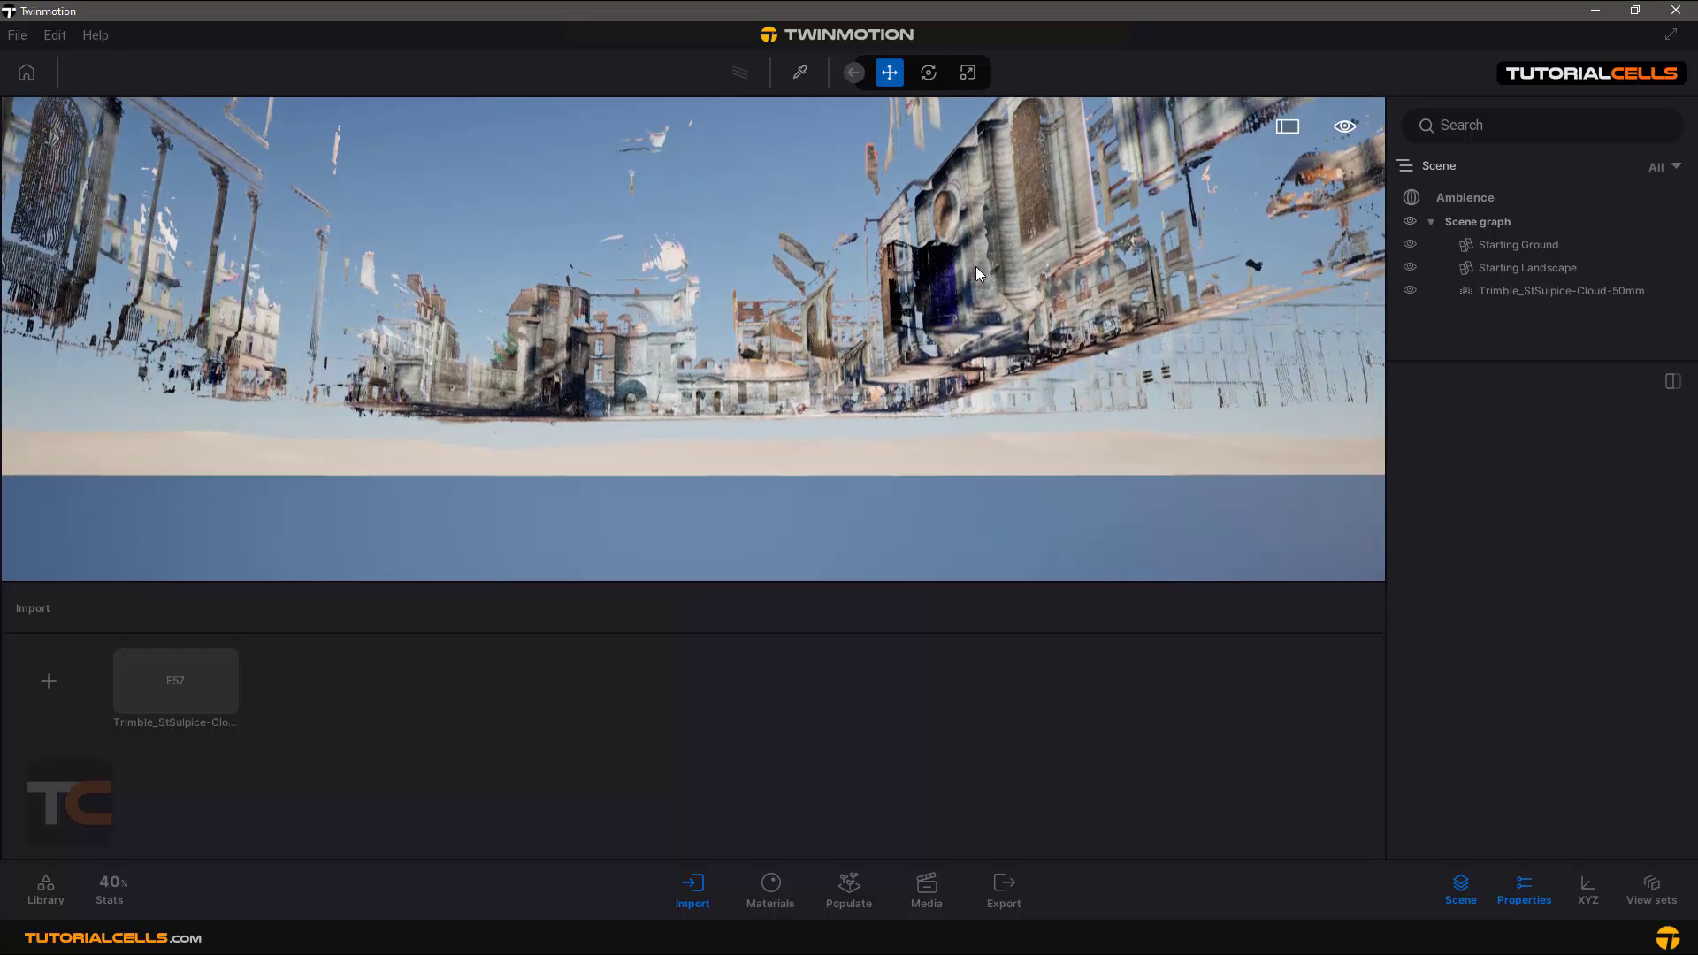
key("e")
right_click_drag(944, 244, 1096, 451)
key("e")
key("e")
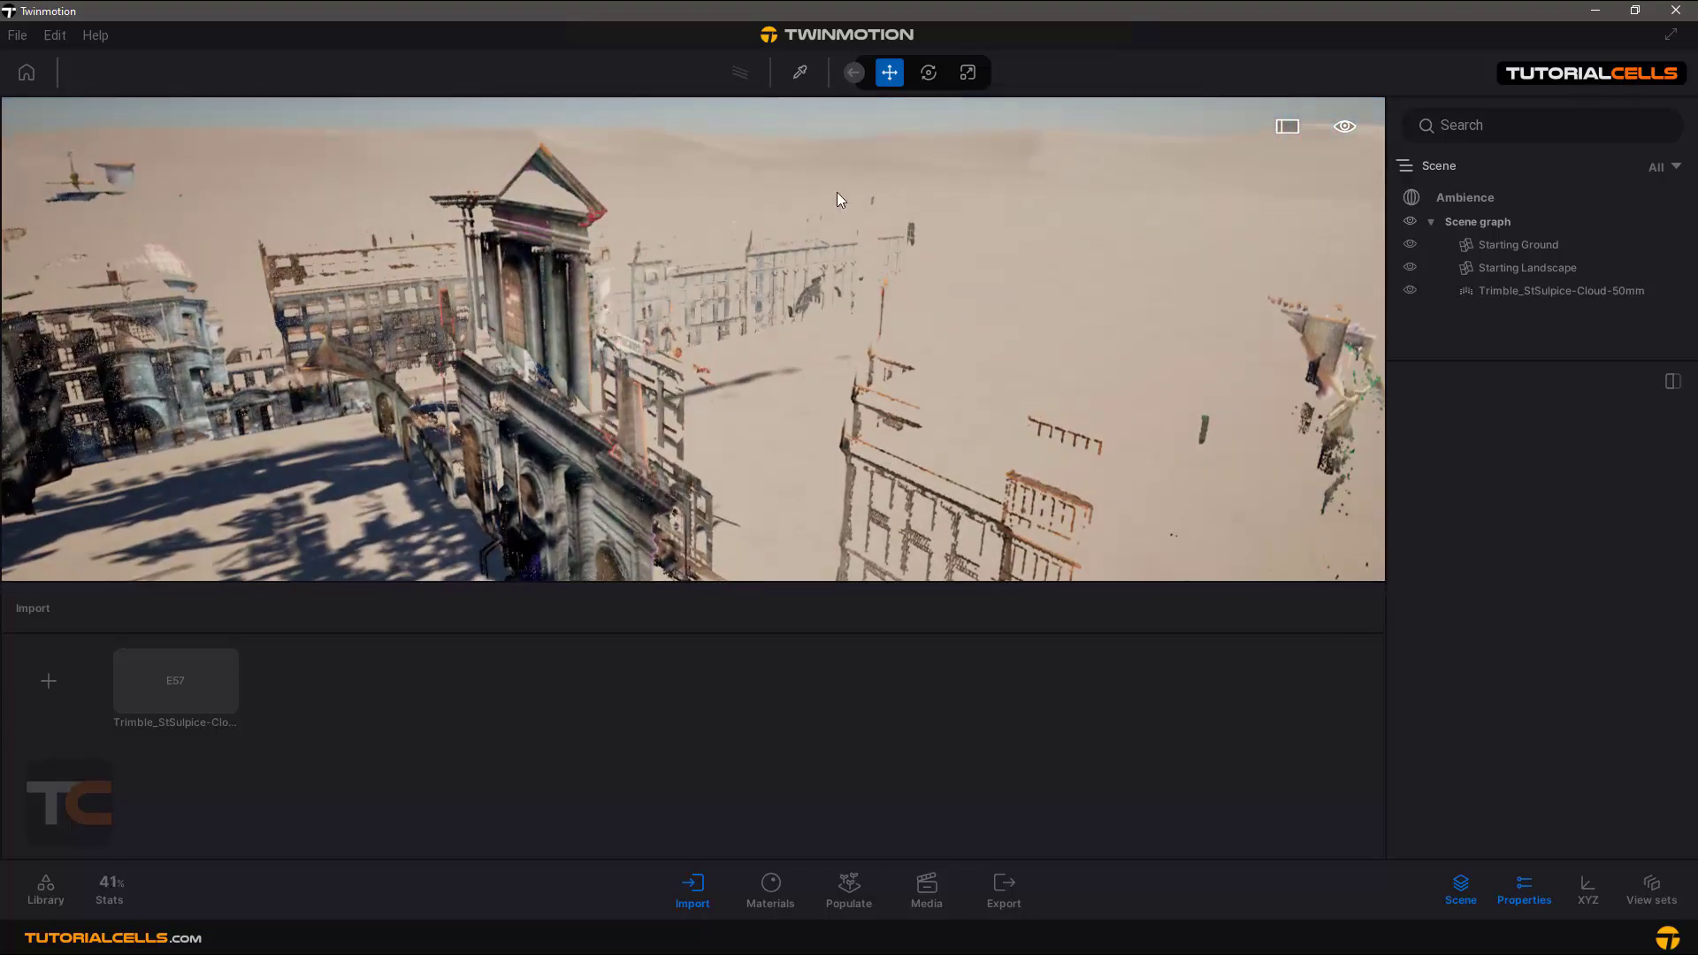
right_click_drag(836, 193, 396, 267)
key("s")
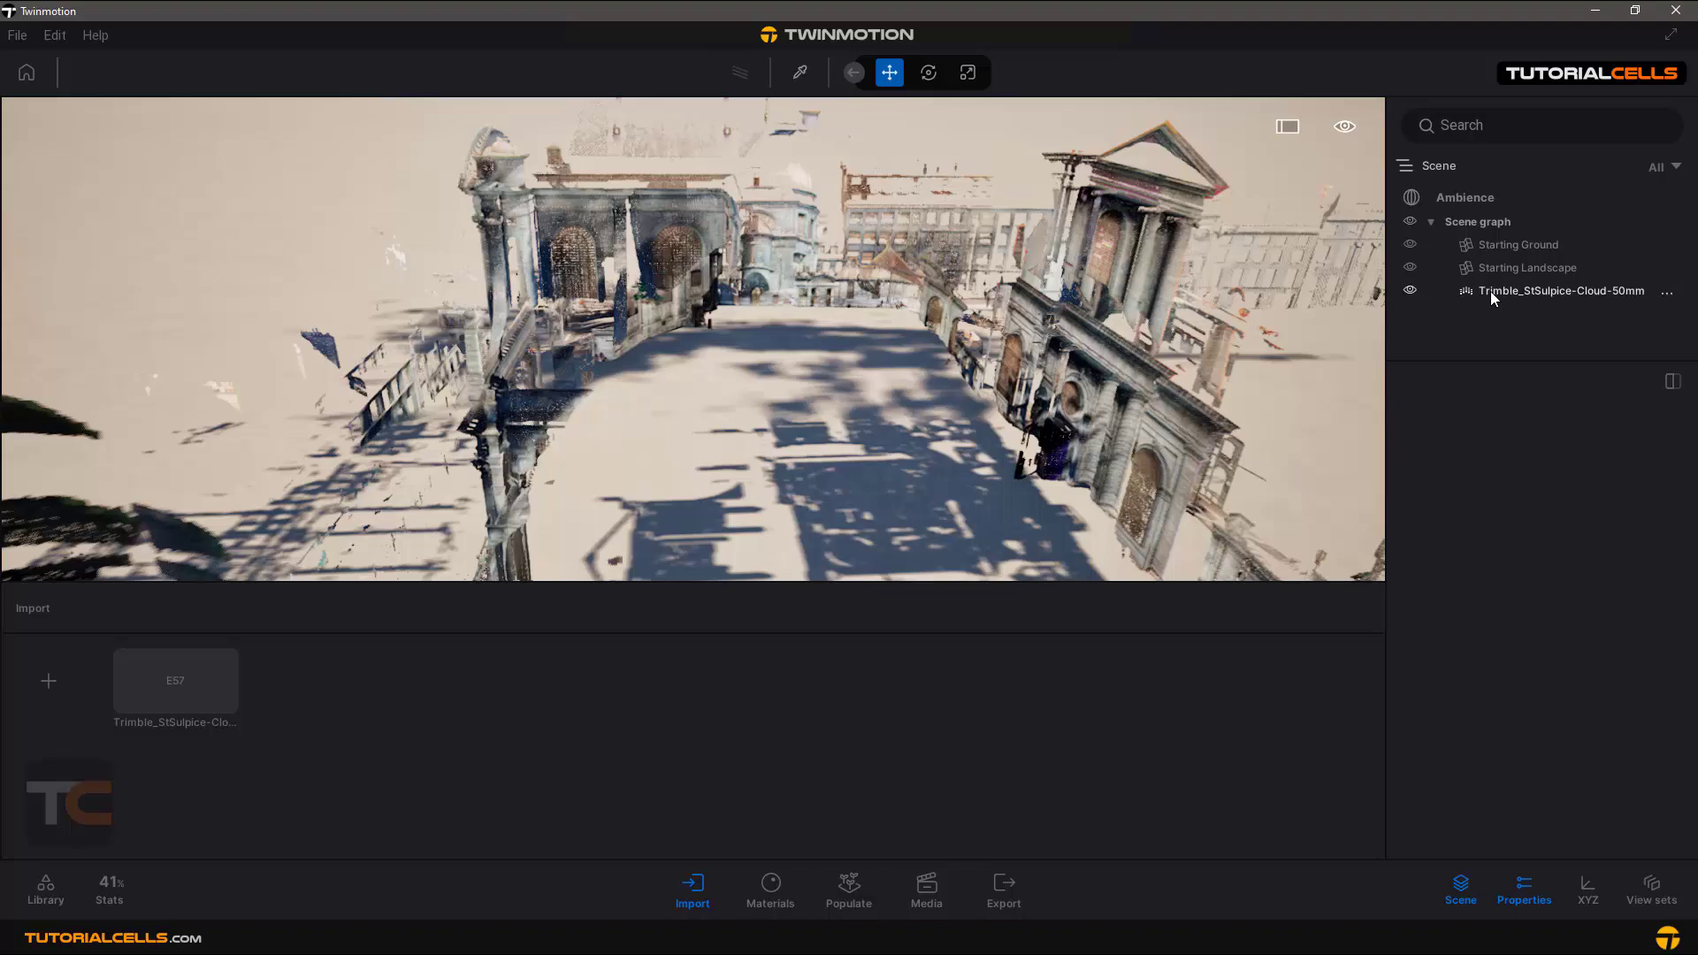
Step: Select the Trimble_StSulpice-Cloud-50mm point cloud and examine its buildings, plaza and trees from above
left_click(1489, 291)
scroll(737, 378, "down", 3)
right_click_drag(679, 390, 575, 390)
key("s")
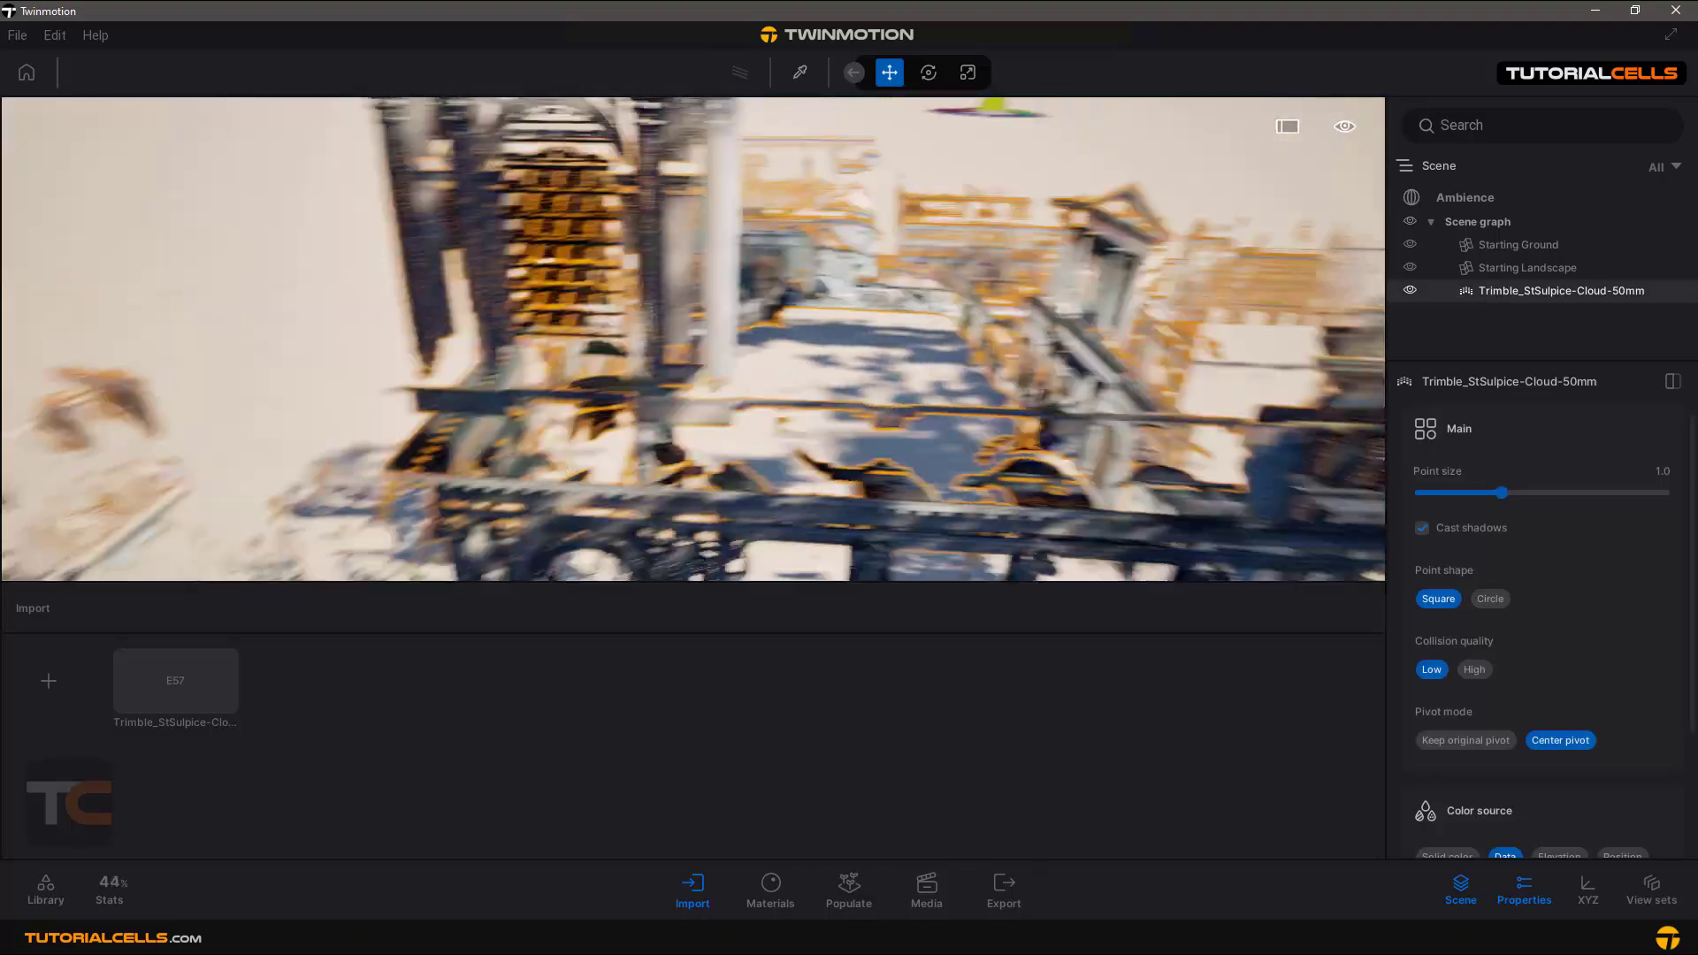
middle_click_drag(693, 339, 619, 362, "shift")
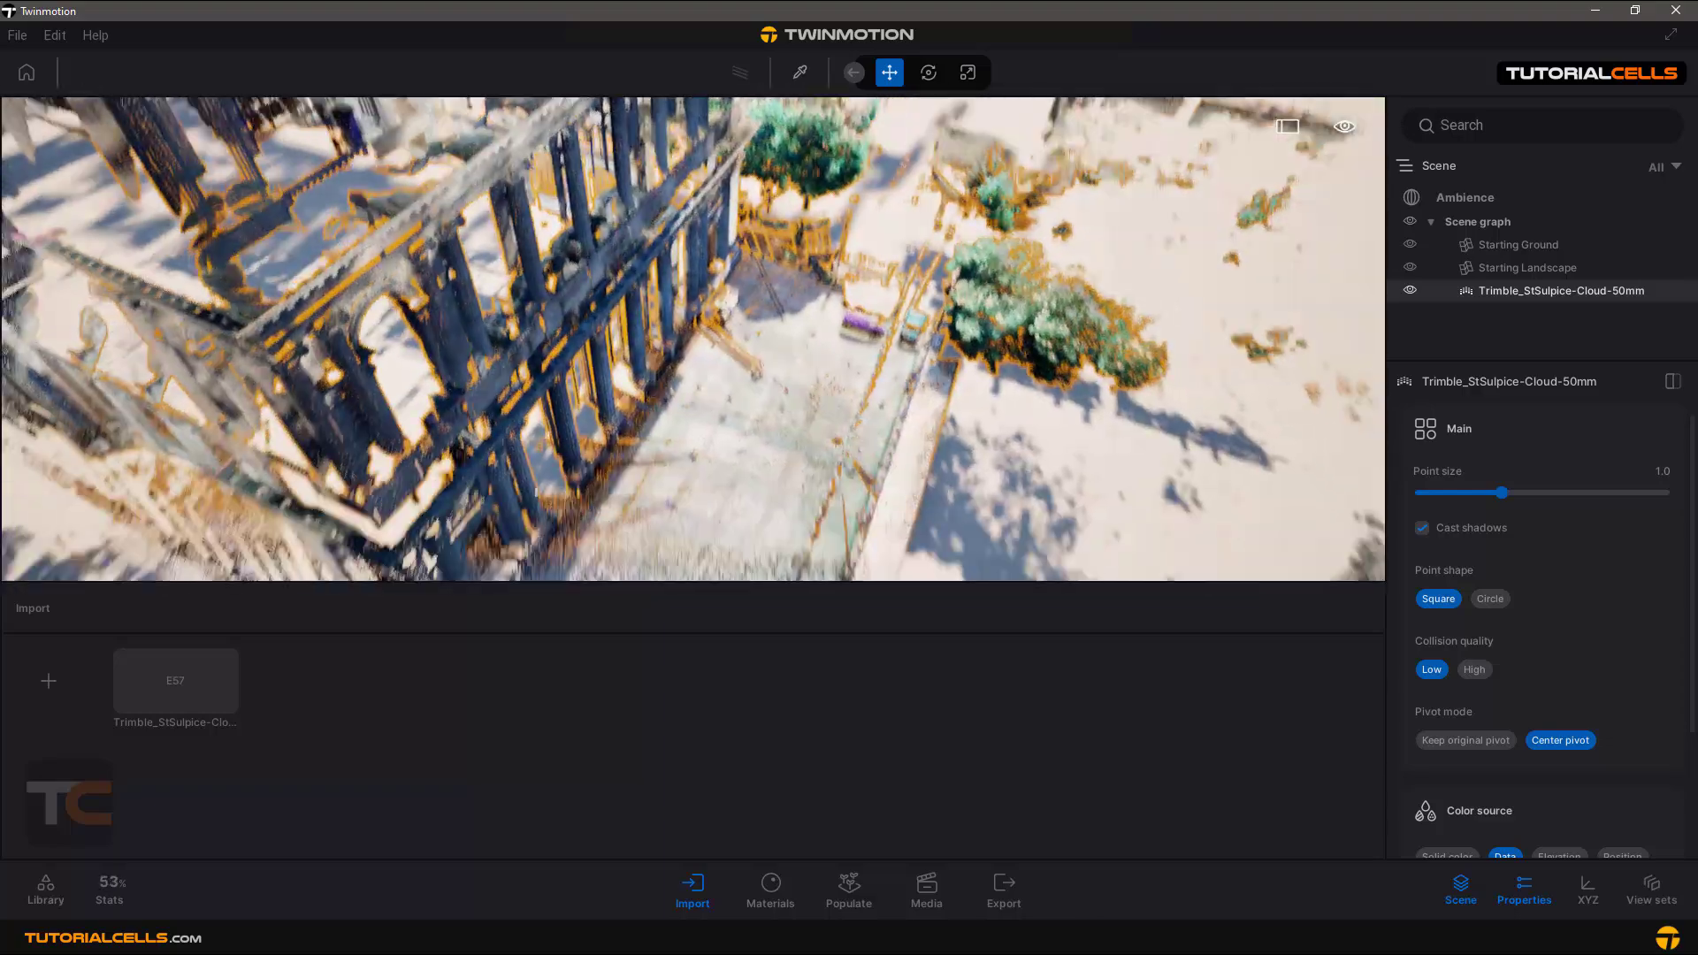
scroll(704, 373, "down", 3)
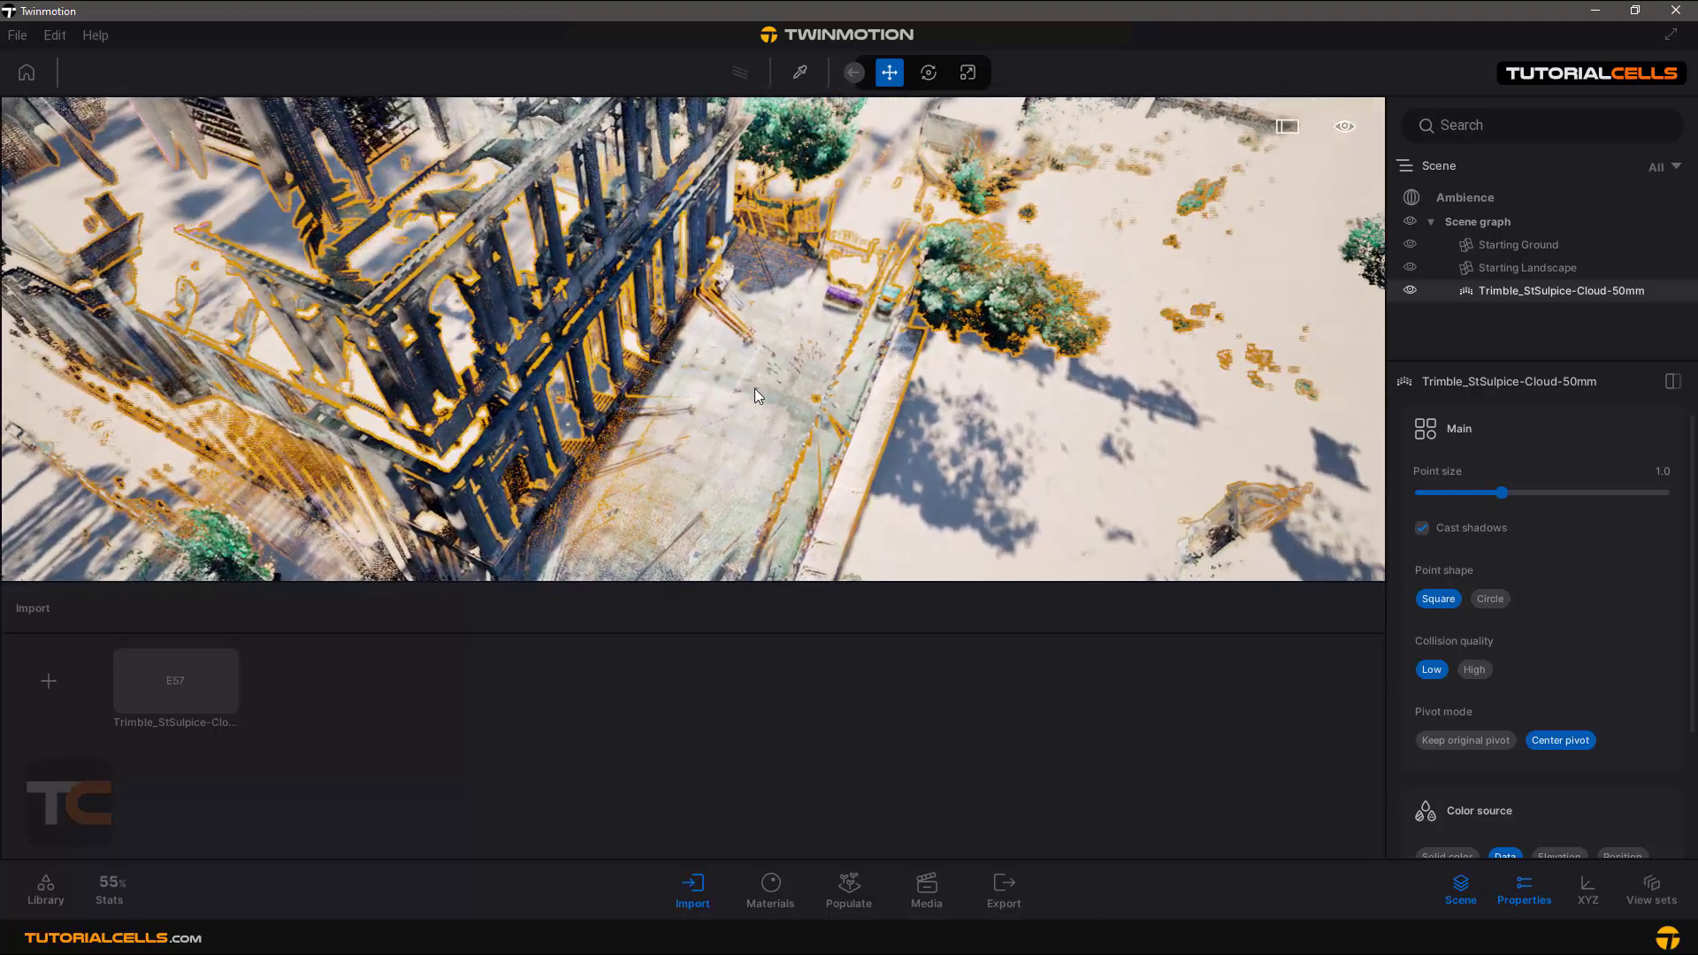
key("d")
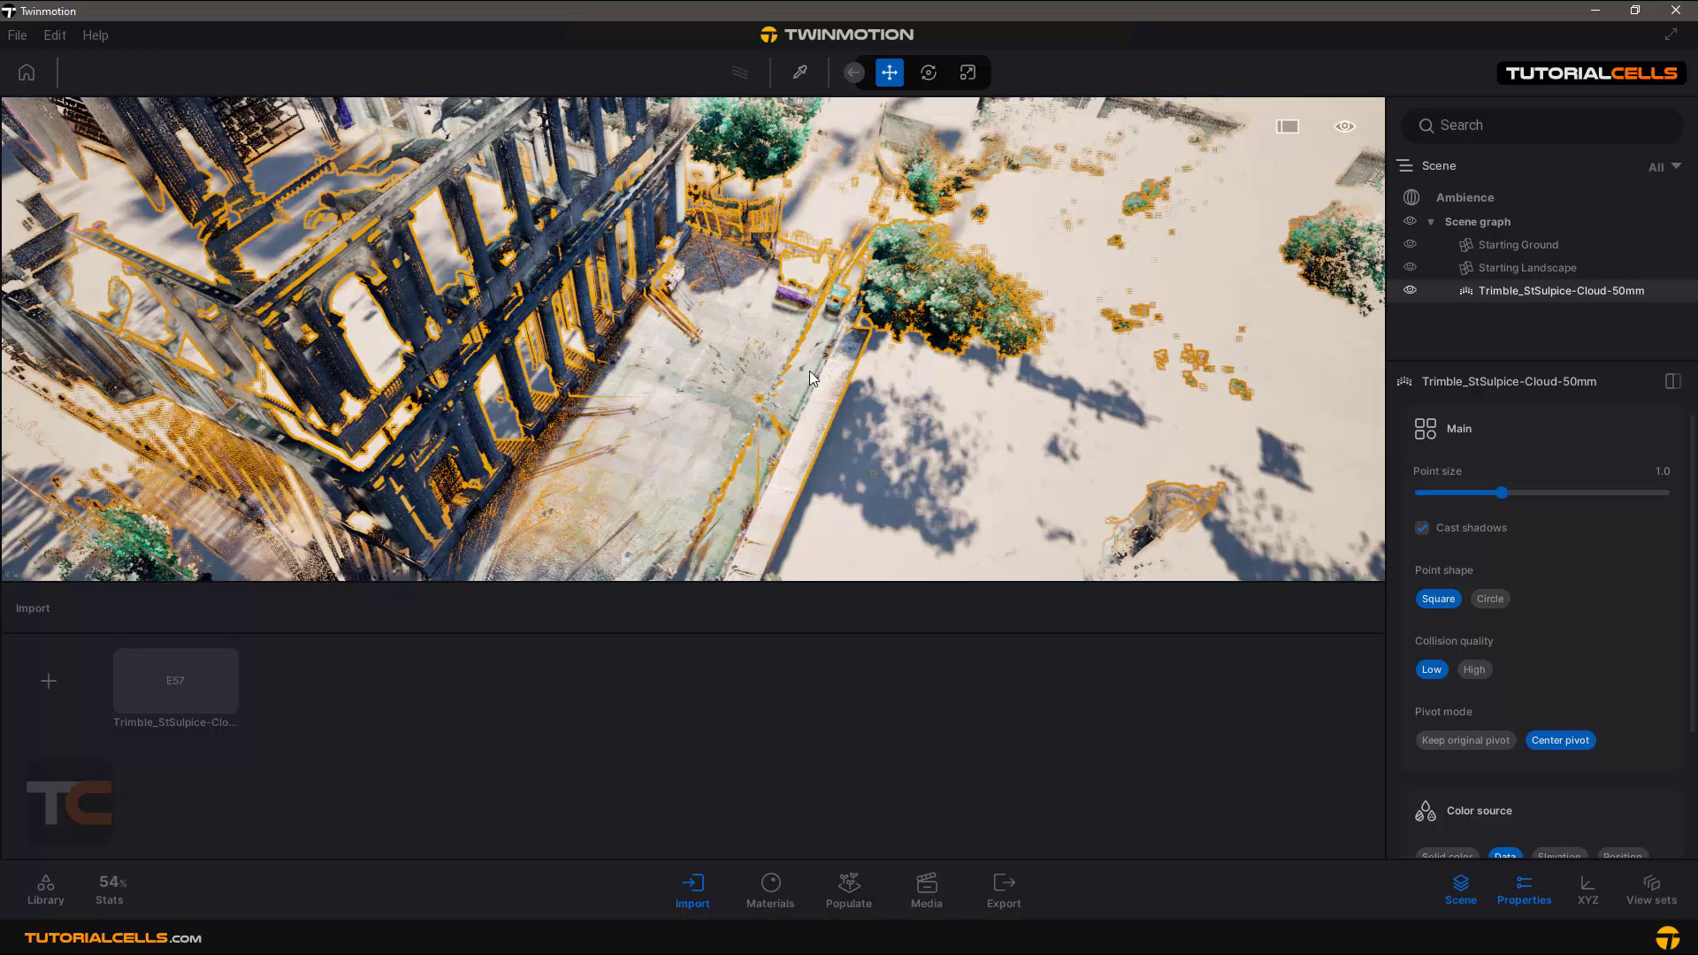
key("d")
right_click_drag(947, 391, 947, 291)
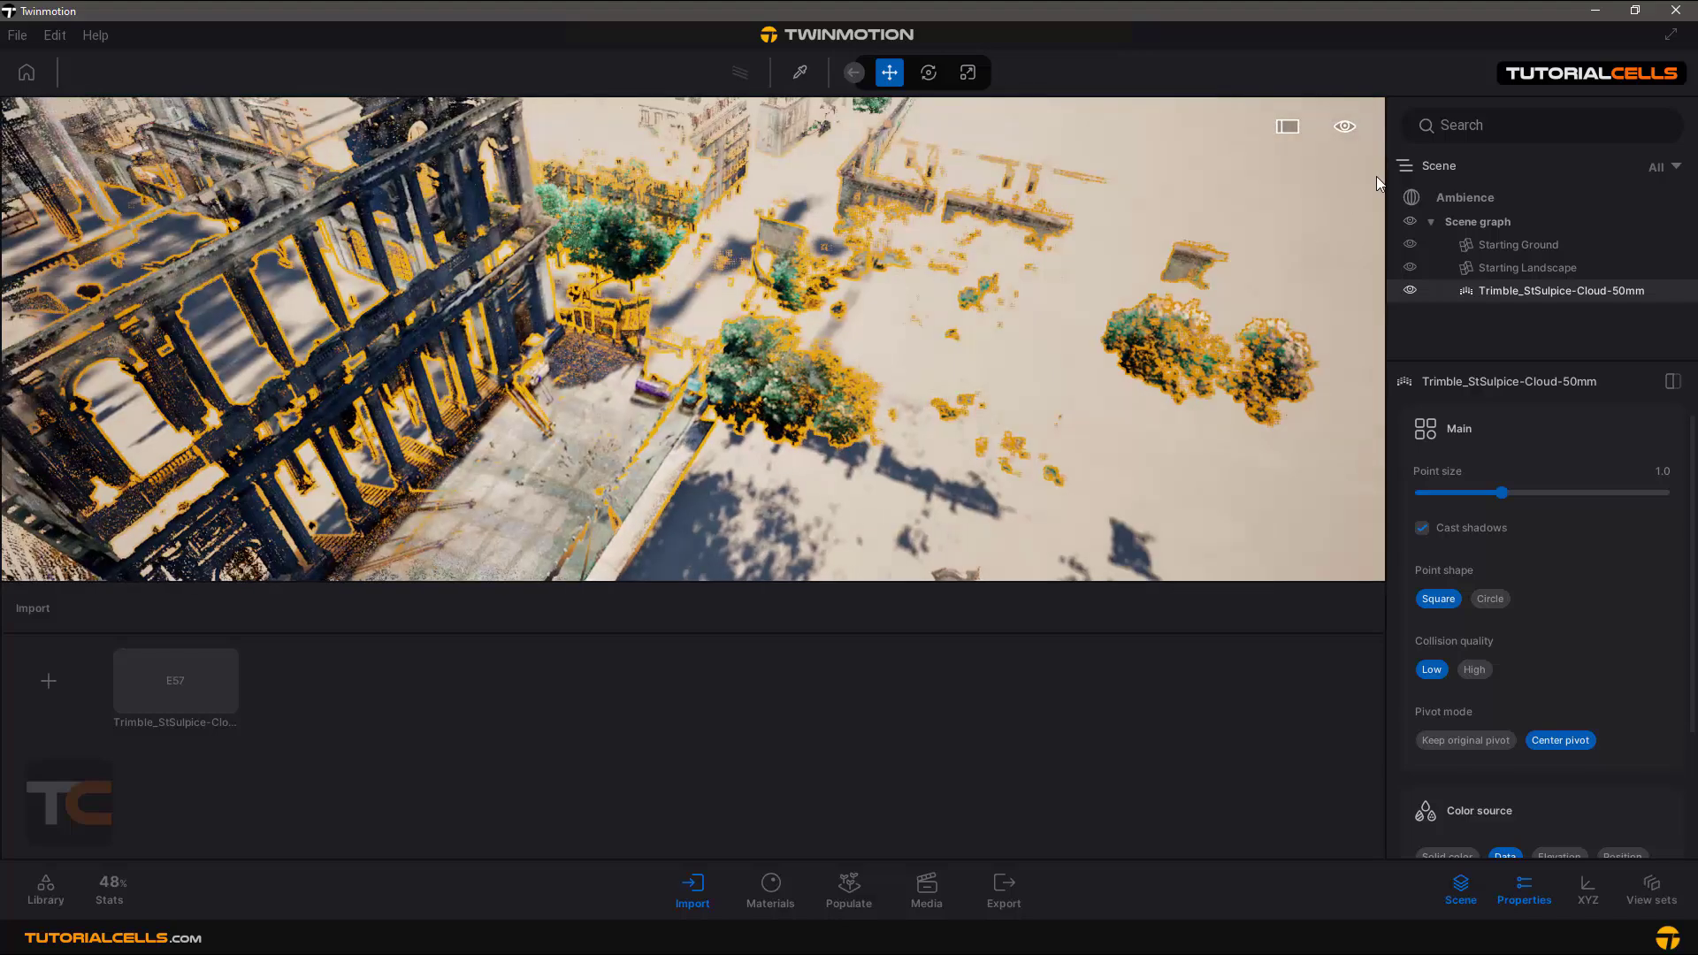
Step: Set the navigation speed to Fly speed 6 and pull back to show the entire point cloud
left_click(1345, 127)
mouse_move(1348, 223)
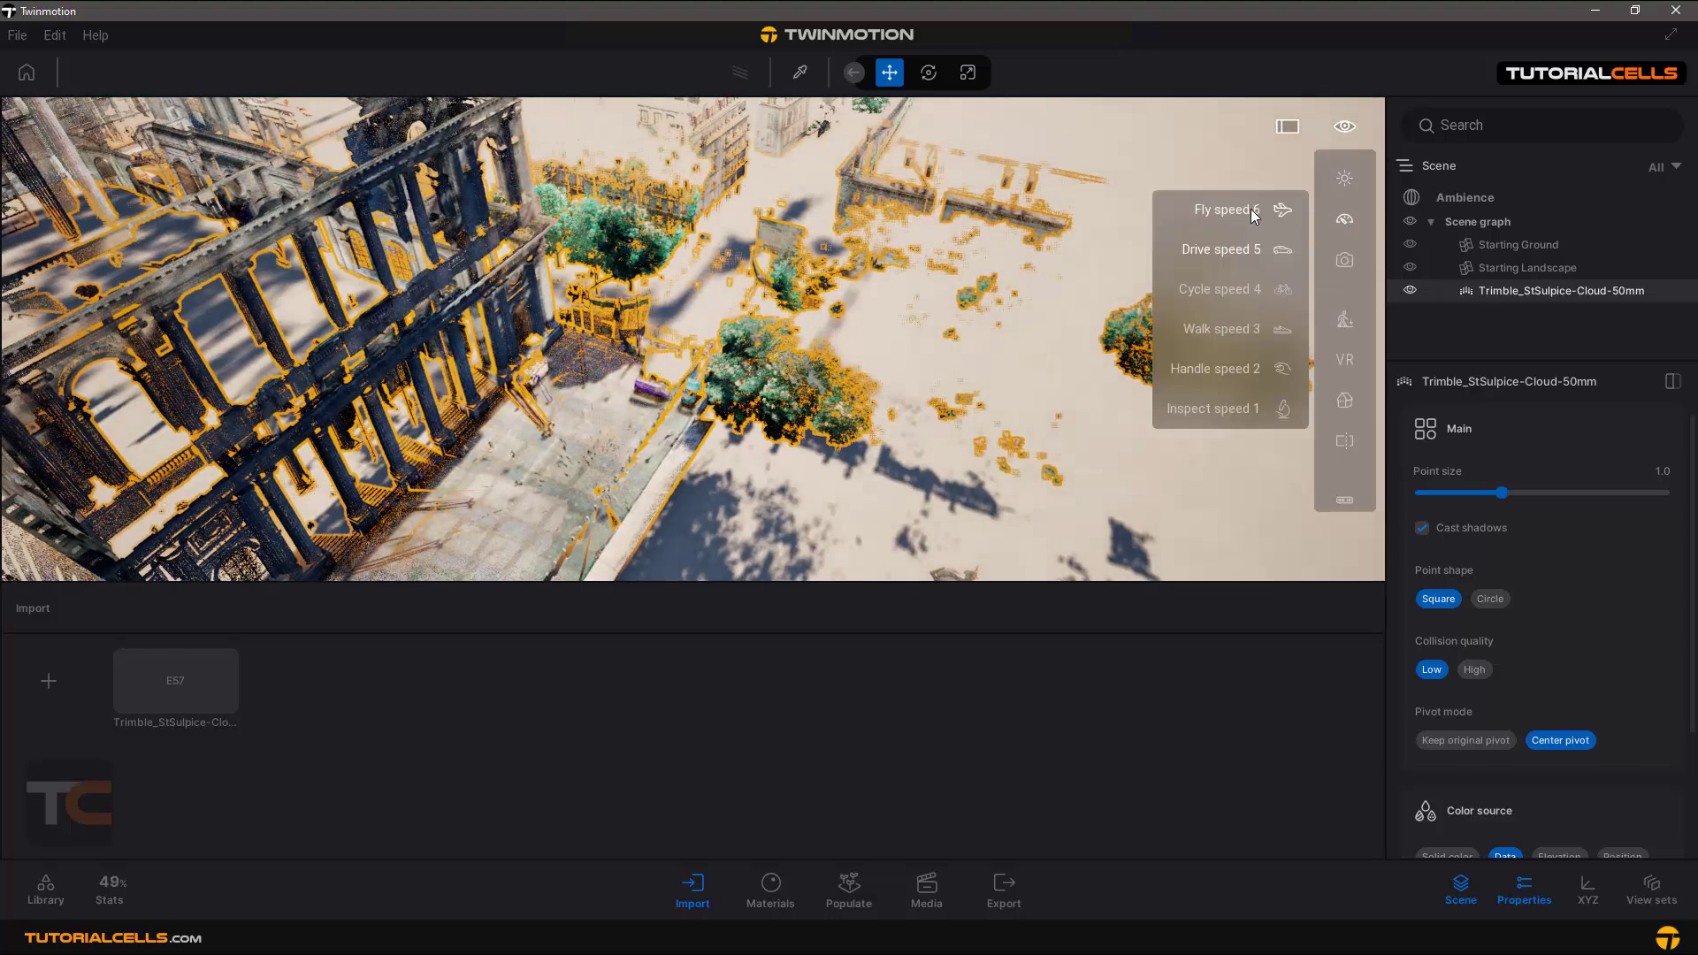
scroll(1091, 211, "down", 5)
right_click_drag(1092, 211, 837, 216)
scroll(837, 215, "down", 4)
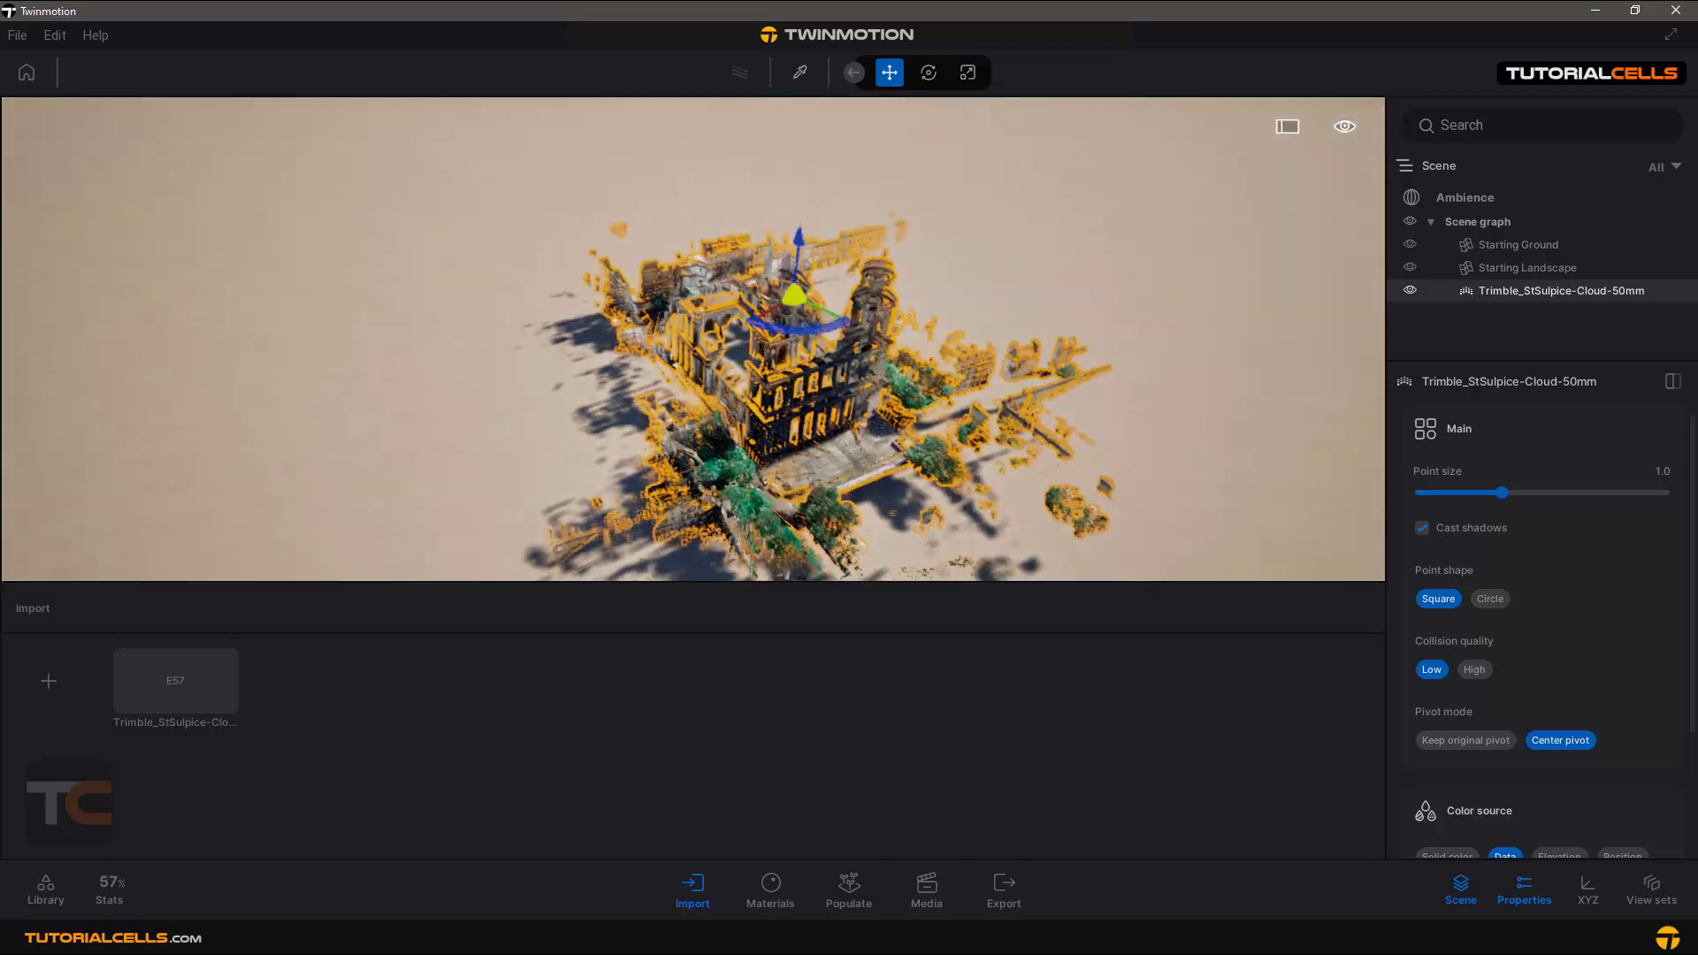
Step: Fly to the front facade, deselect the point cloud and examine the trees beside the building at close range
left_click_drag(841, 222, 801, 249)
key("w")
right_click_drag(801, 249, 458, 143)
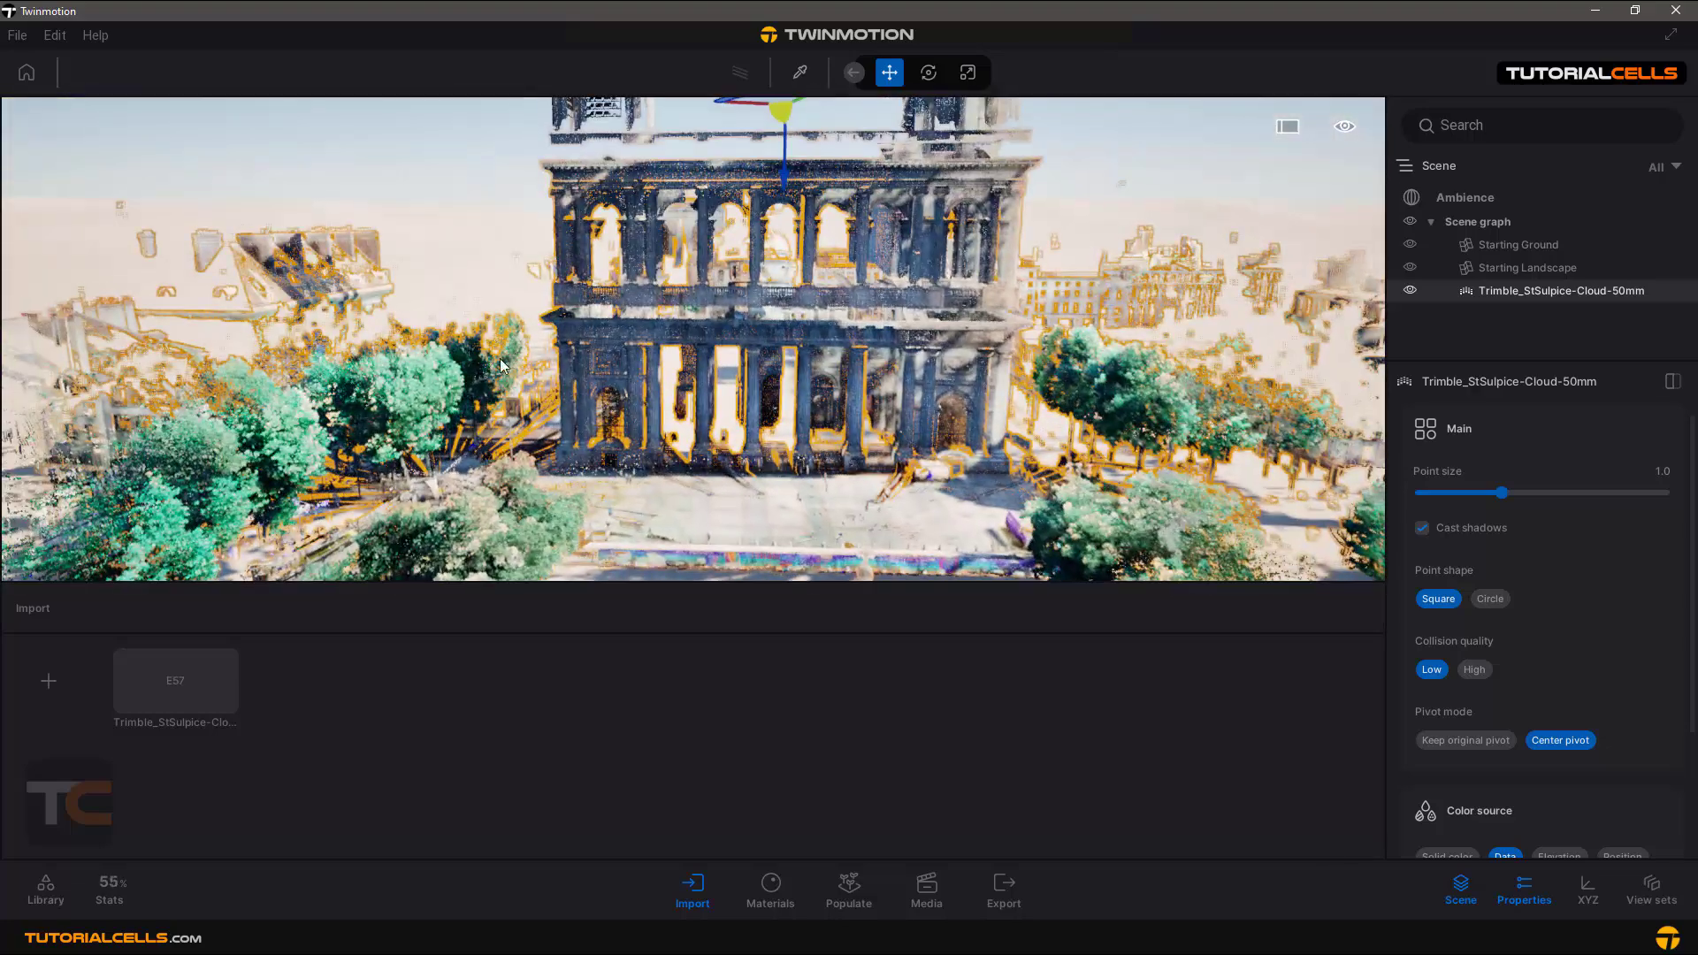
left_click(460, 159)
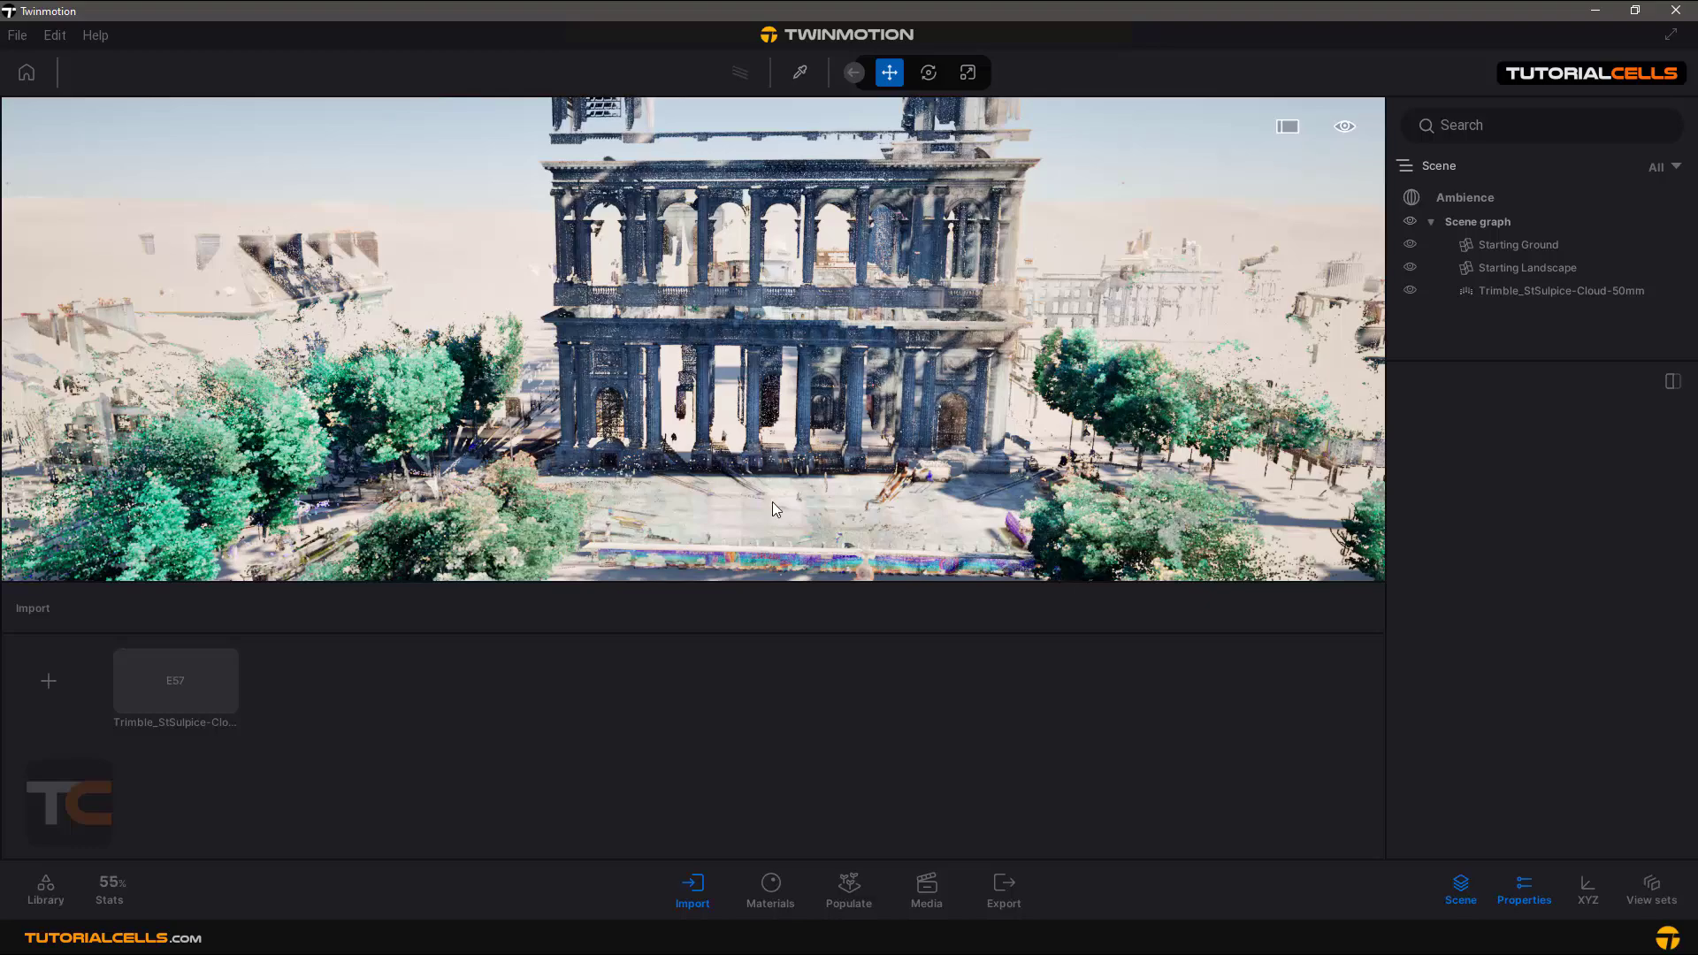
key("w")
mouse_move(815, 522)
right_mouse_down()
mouse_move(955, 570)
mouse_move(1282, 521)
mouse_move(951, 531)
right_mouse_up()
key("w")
key("w")
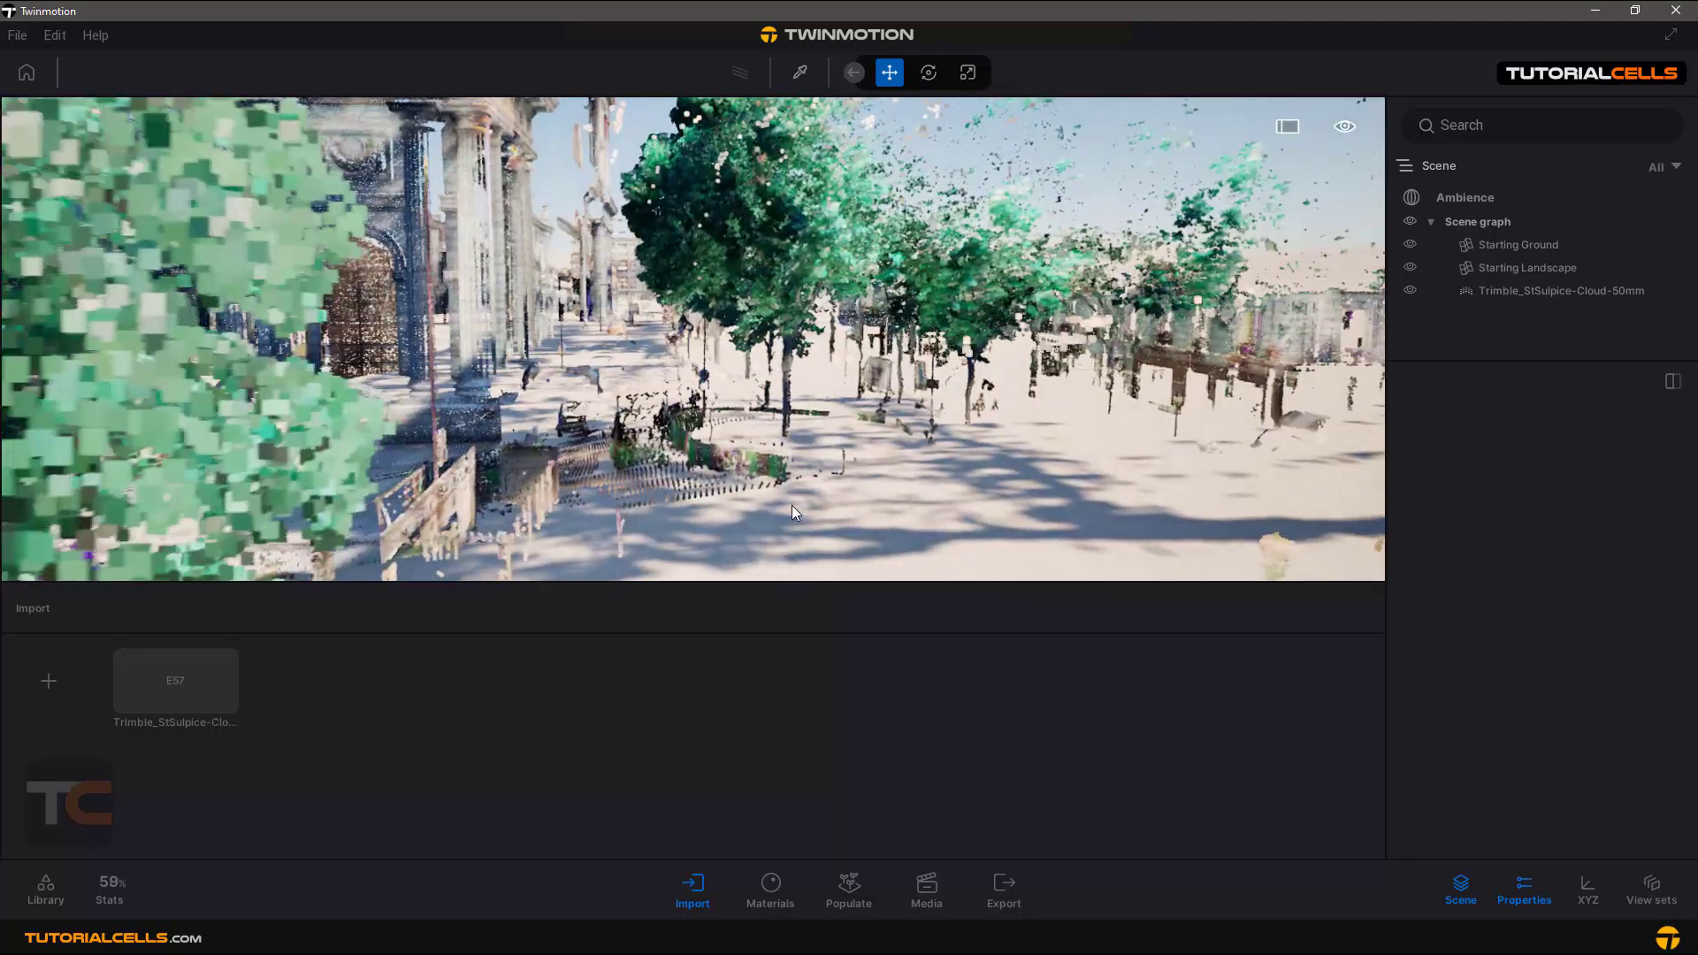
Step: Set the navigation speed to Walk speed 3 and move forward through the open square beside the trees
left_click(1344, 129)
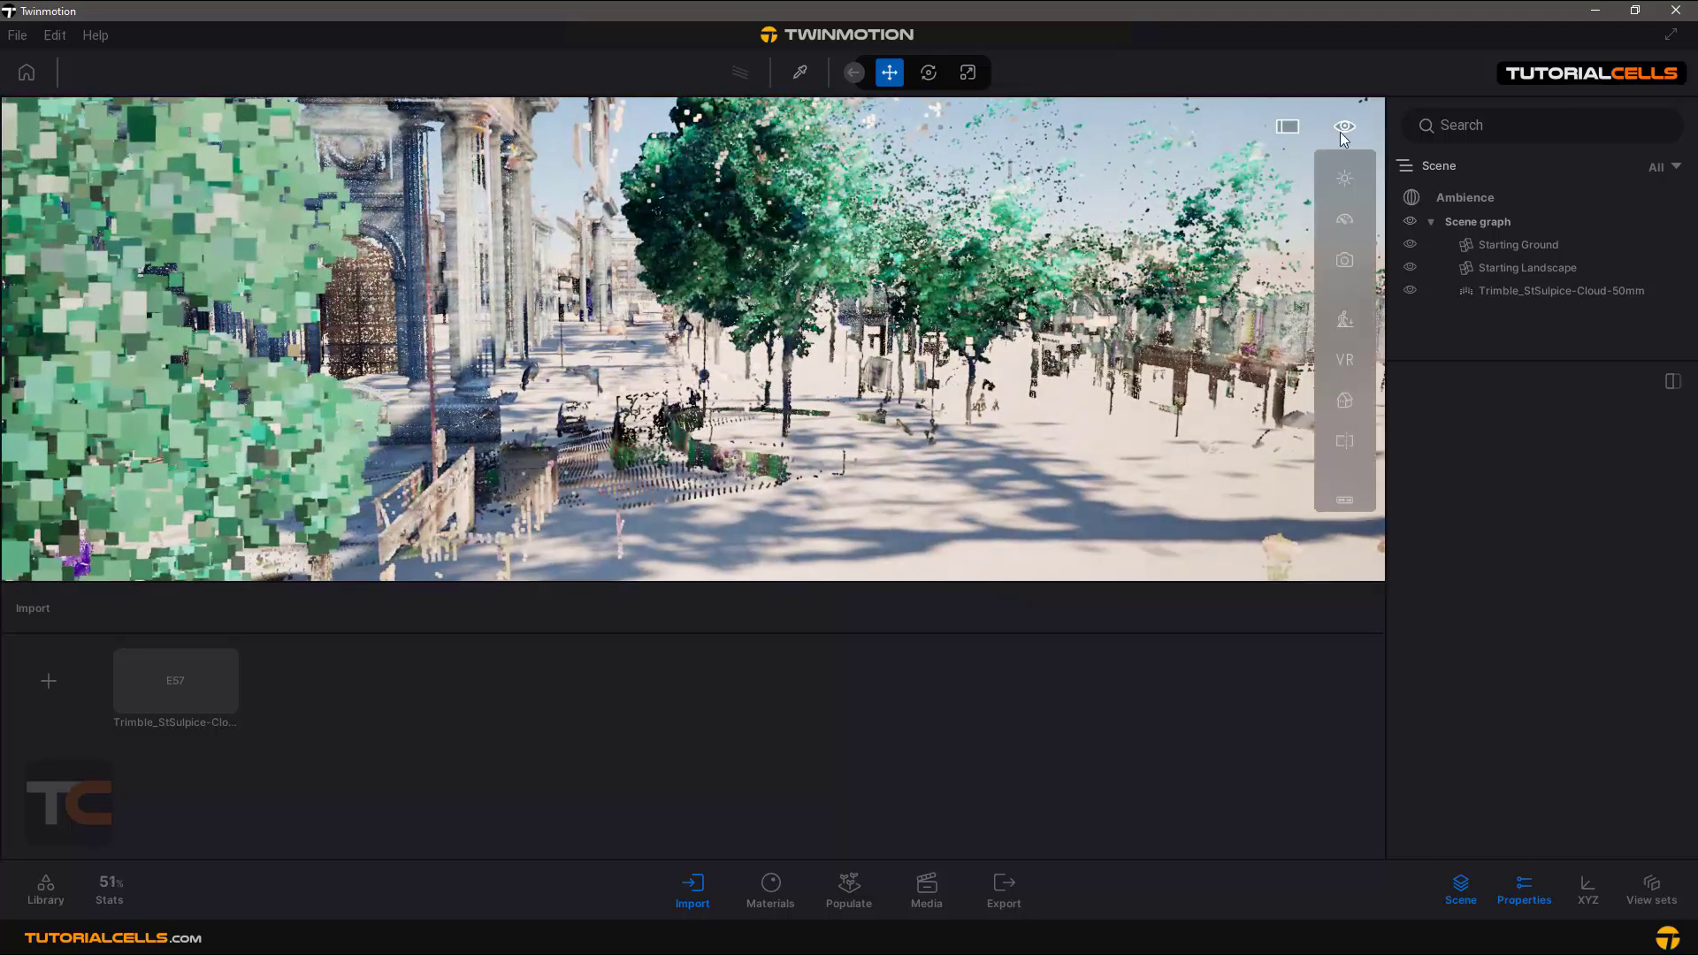
mouse_move(1339, 225)
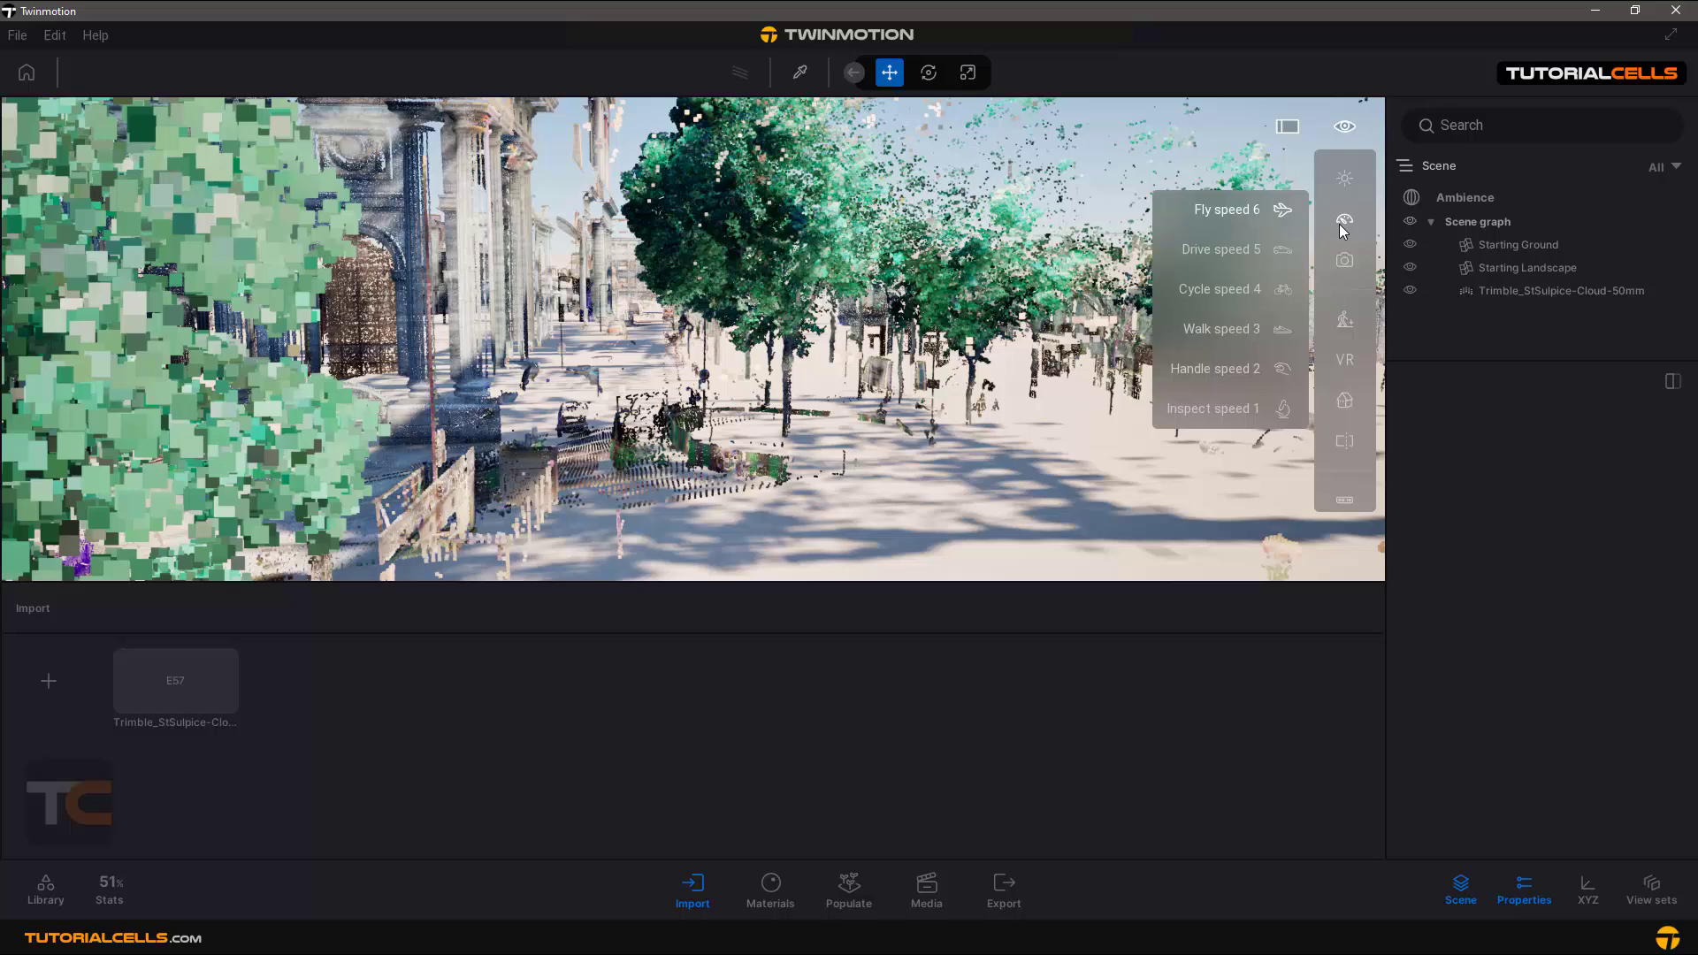
left_click(1236, 327)
key("Up")
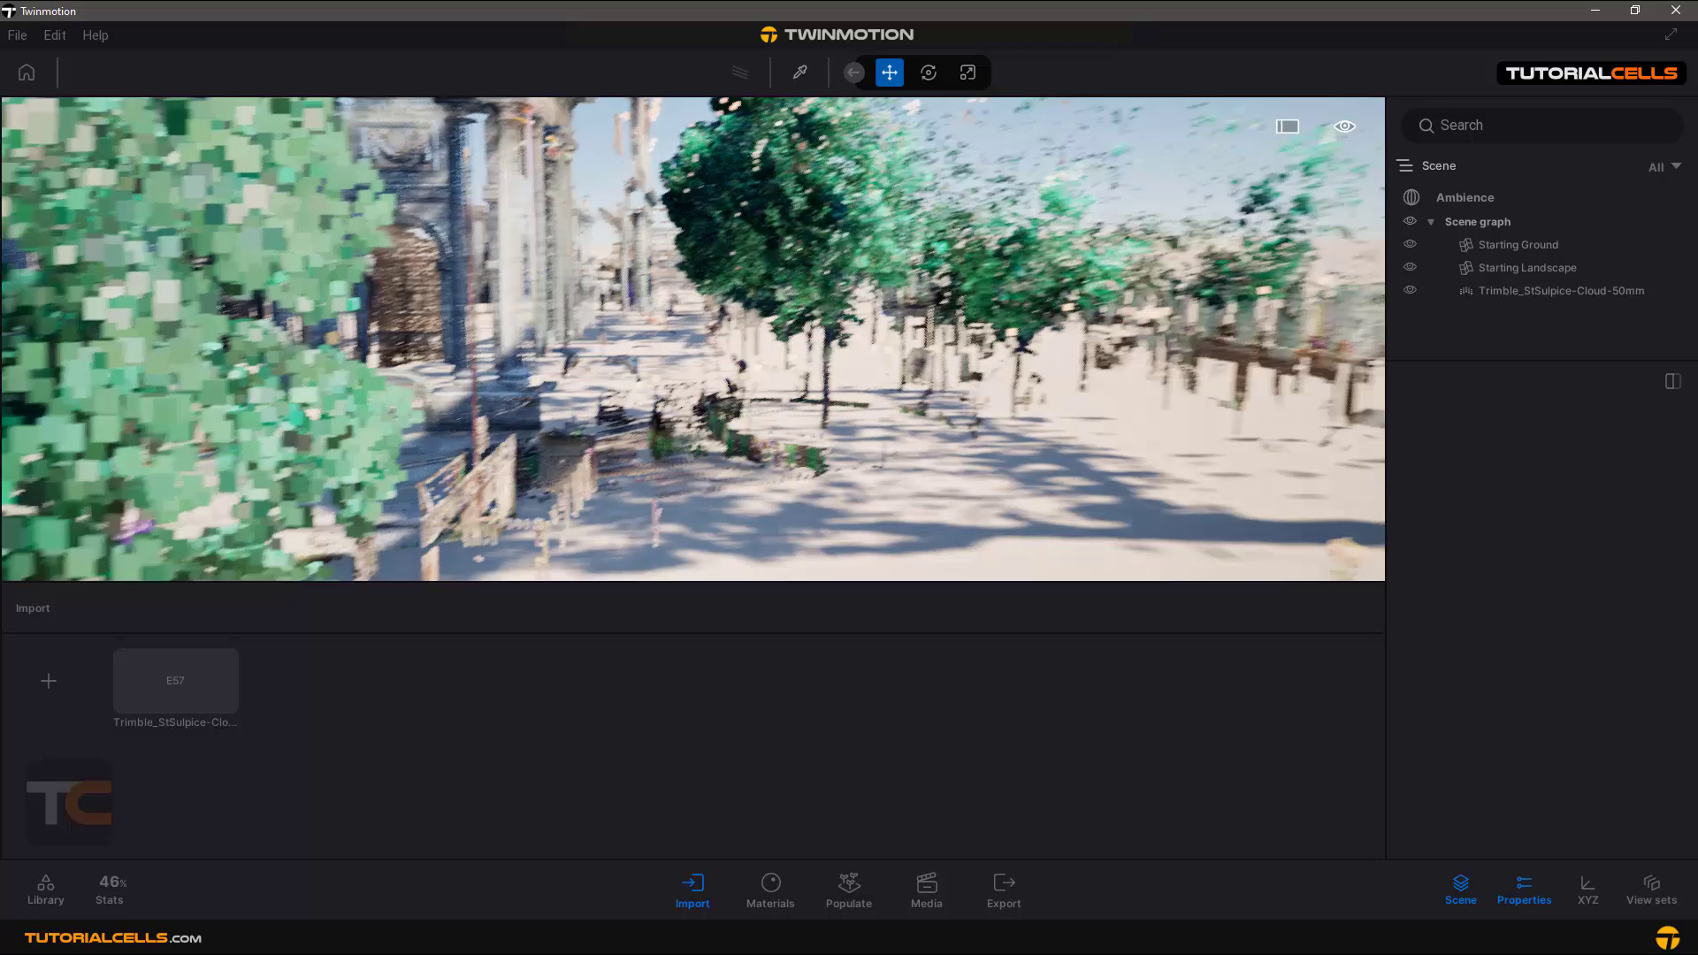
key("Up")
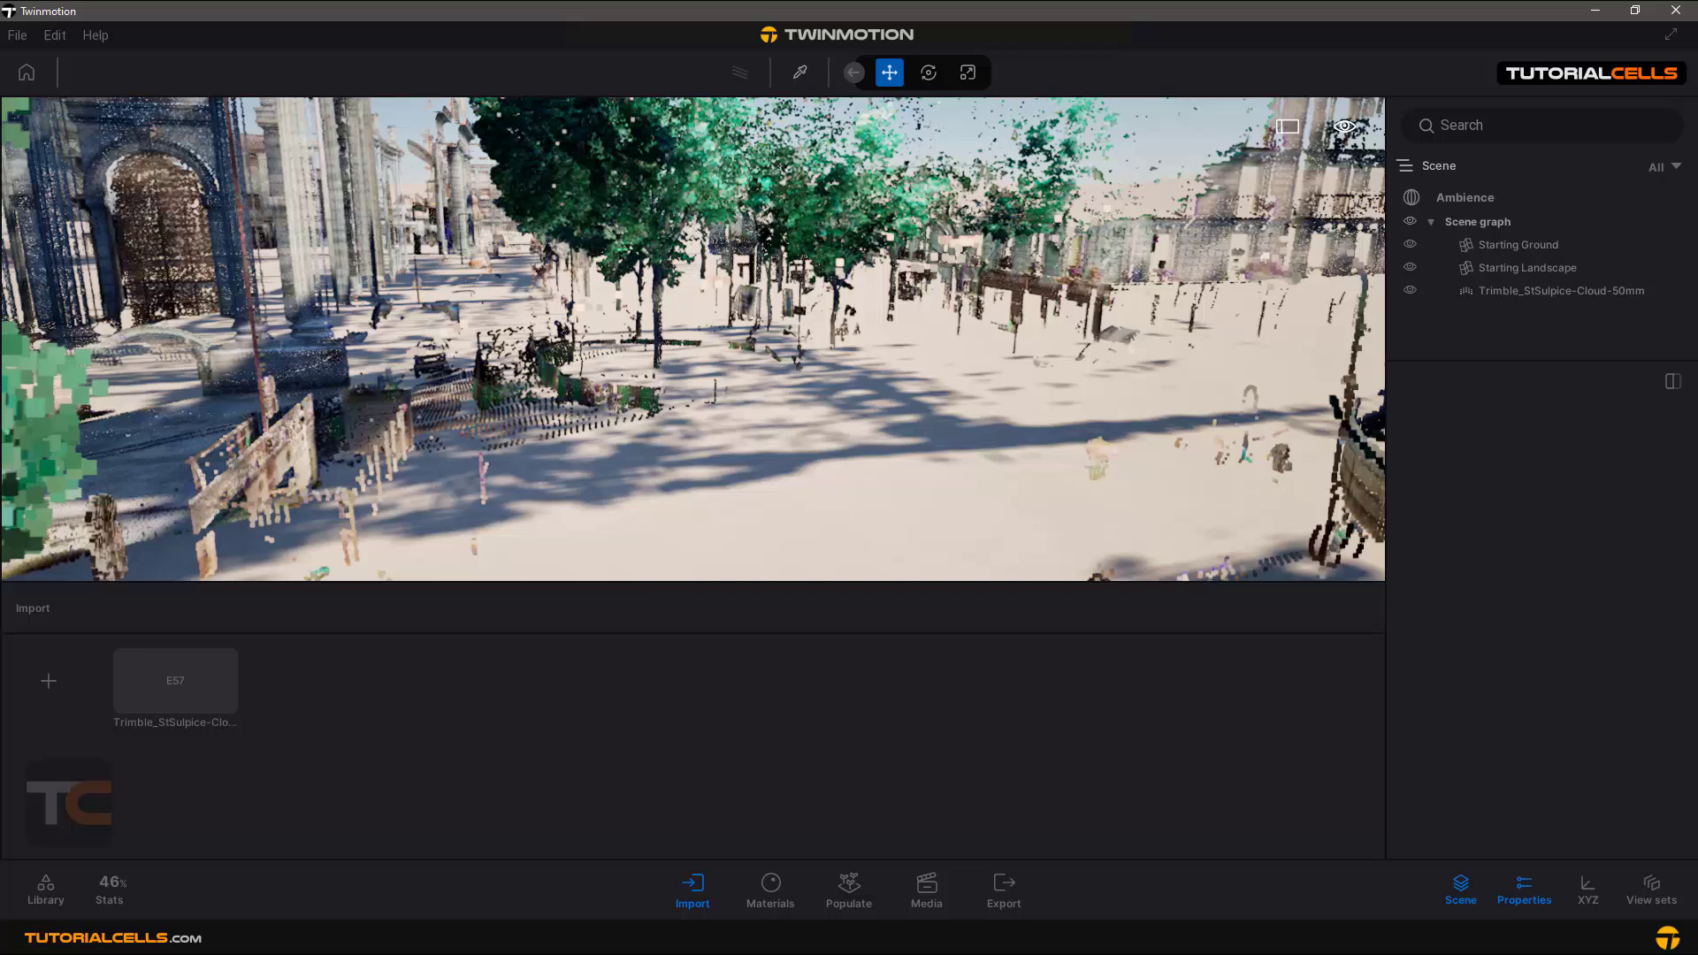
key("Up")
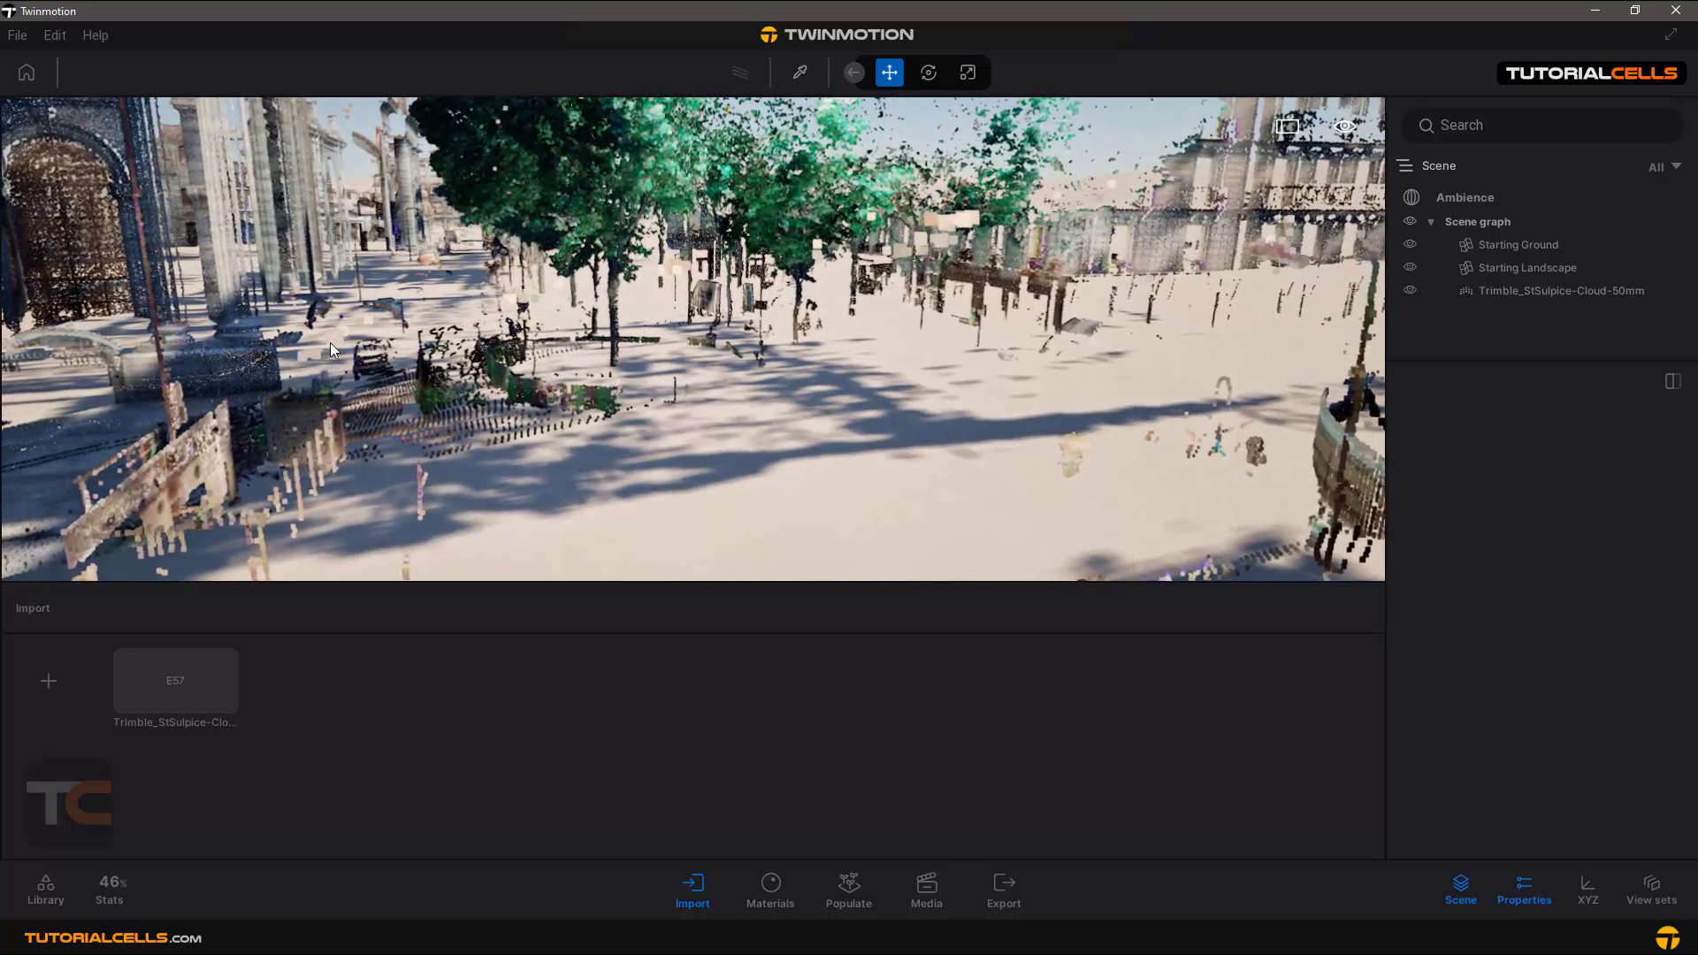
Step: Place a Littleleaf Linden from the library's Vegetation trees on the open ground near the scanned trees
left_click(45, 883)
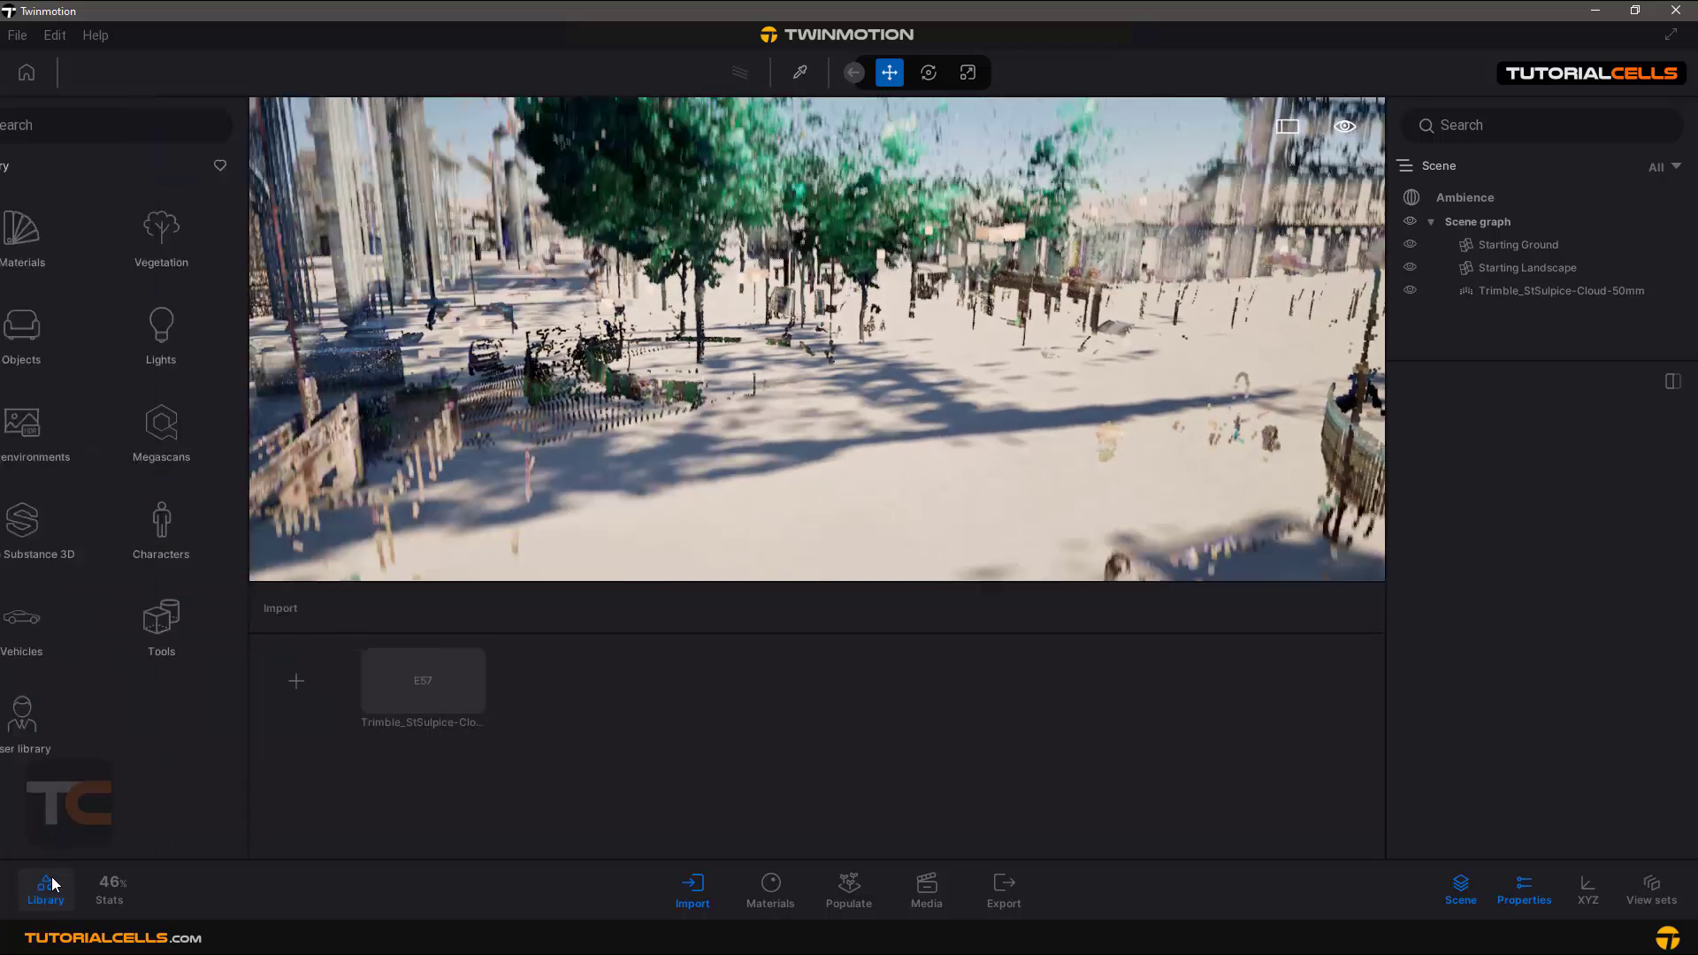
left_click(701, 887)
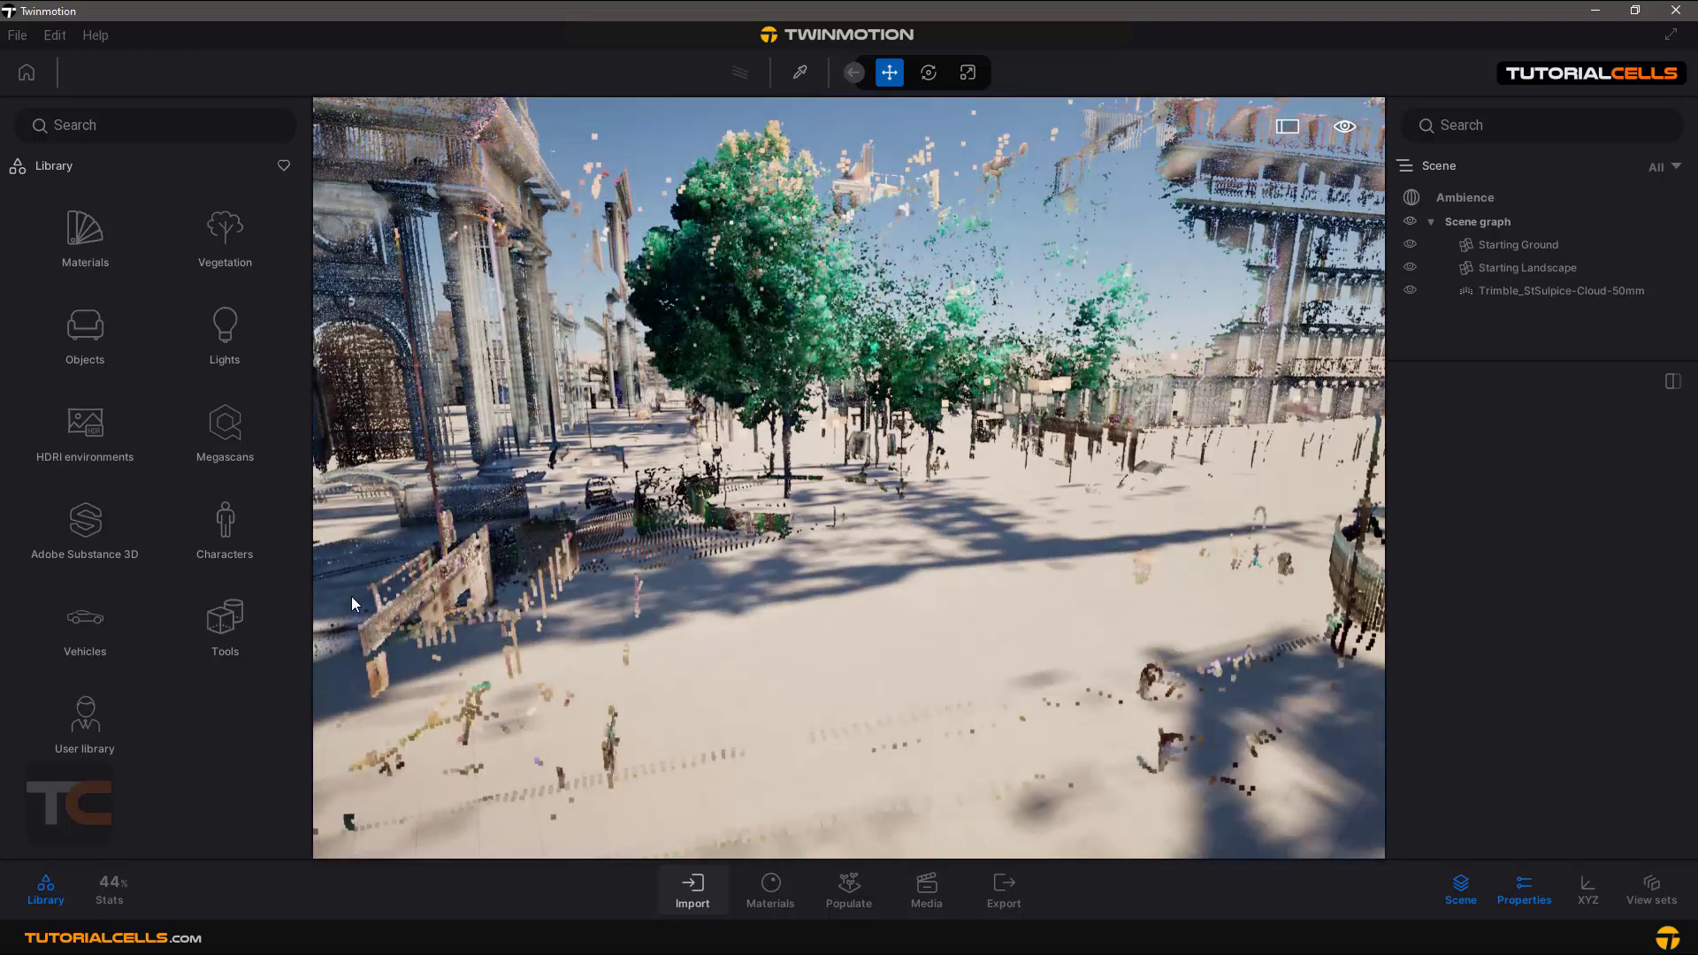
left_click(215, 235)
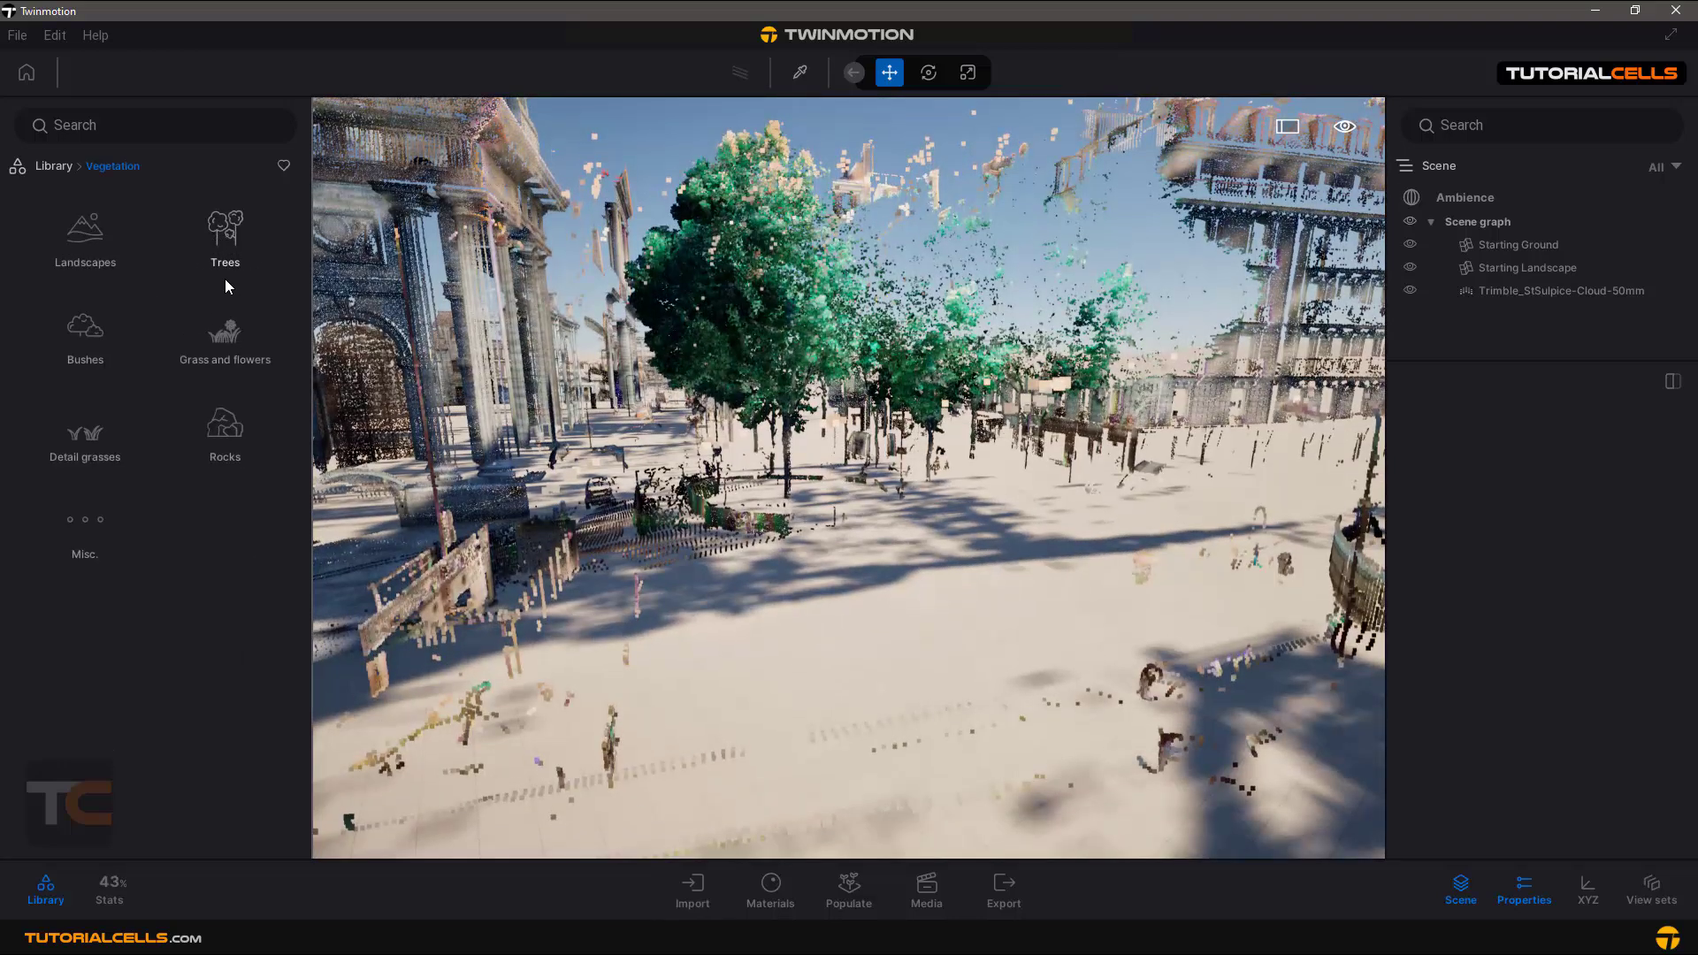
left_click(226, 237)
left_click_drag(229, 312, 1054, 540)
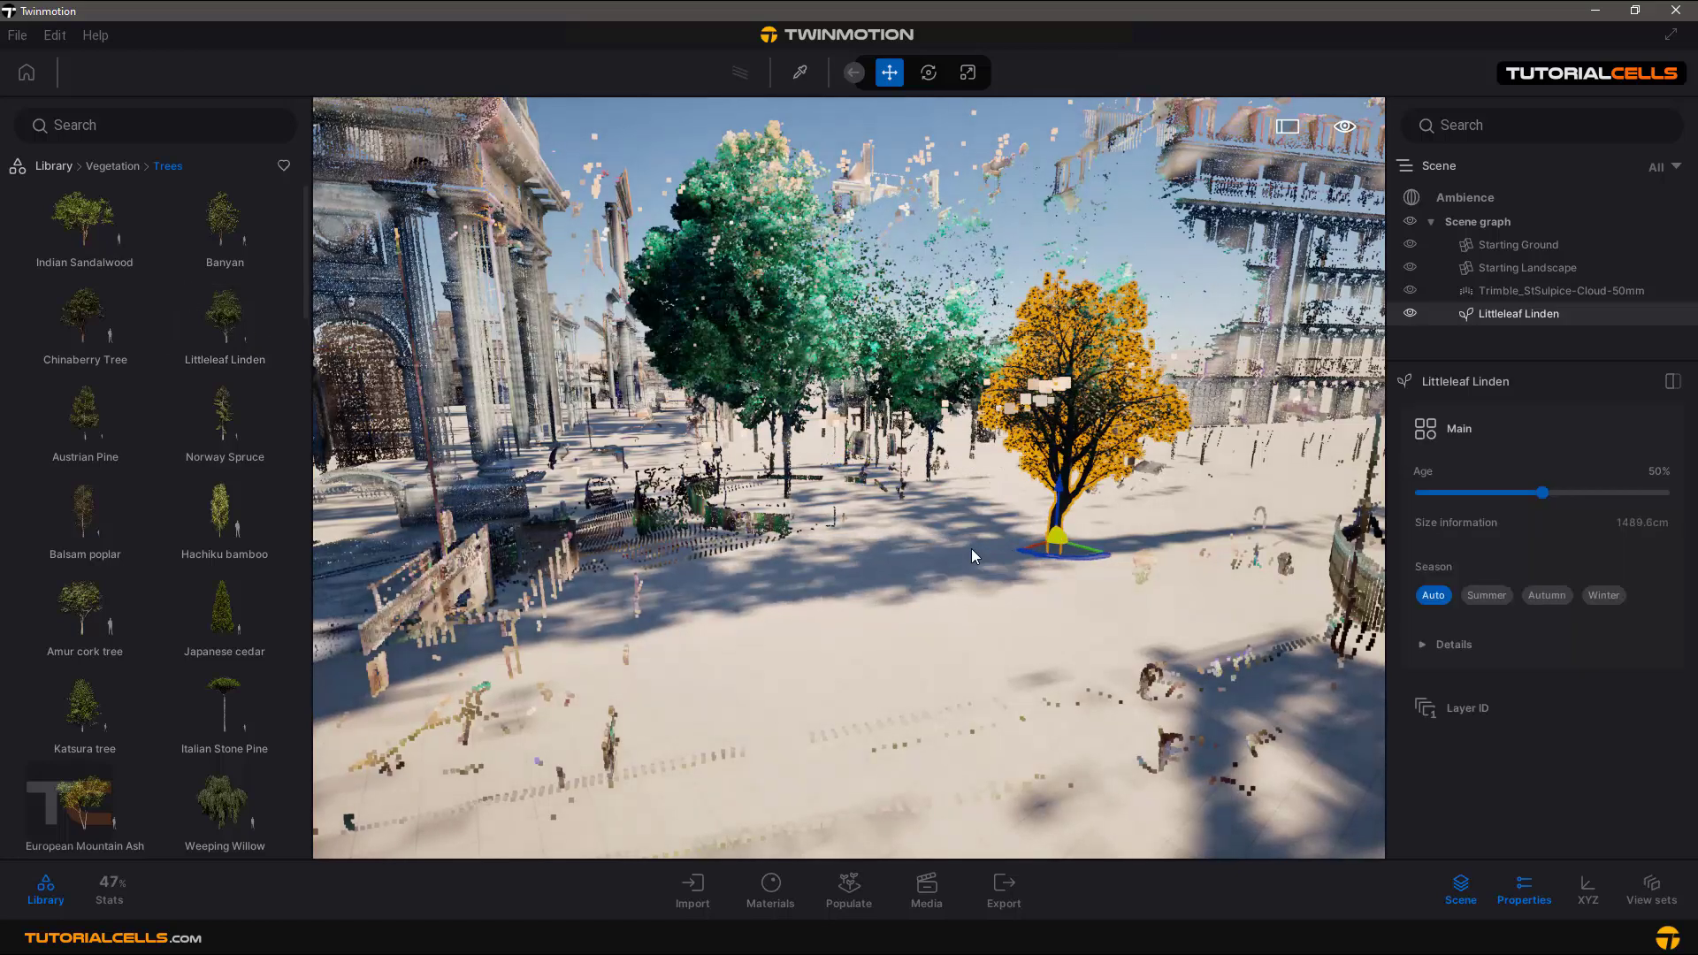